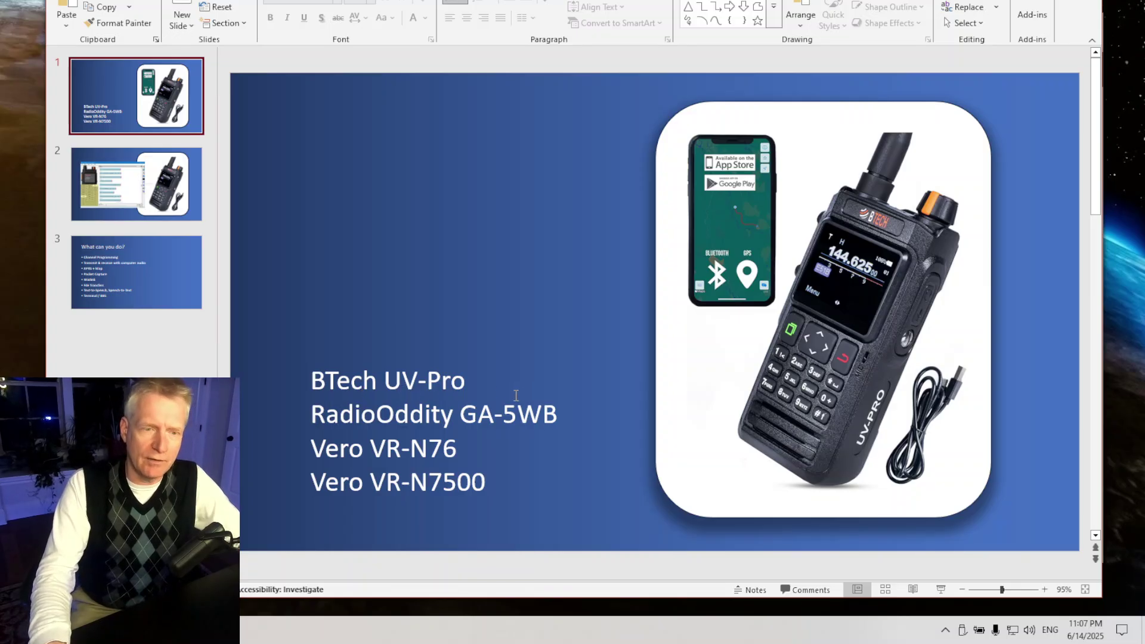
- Step through slide 2 (app screenshot) to slide 3, 'What can you do?'
click(116, 197)
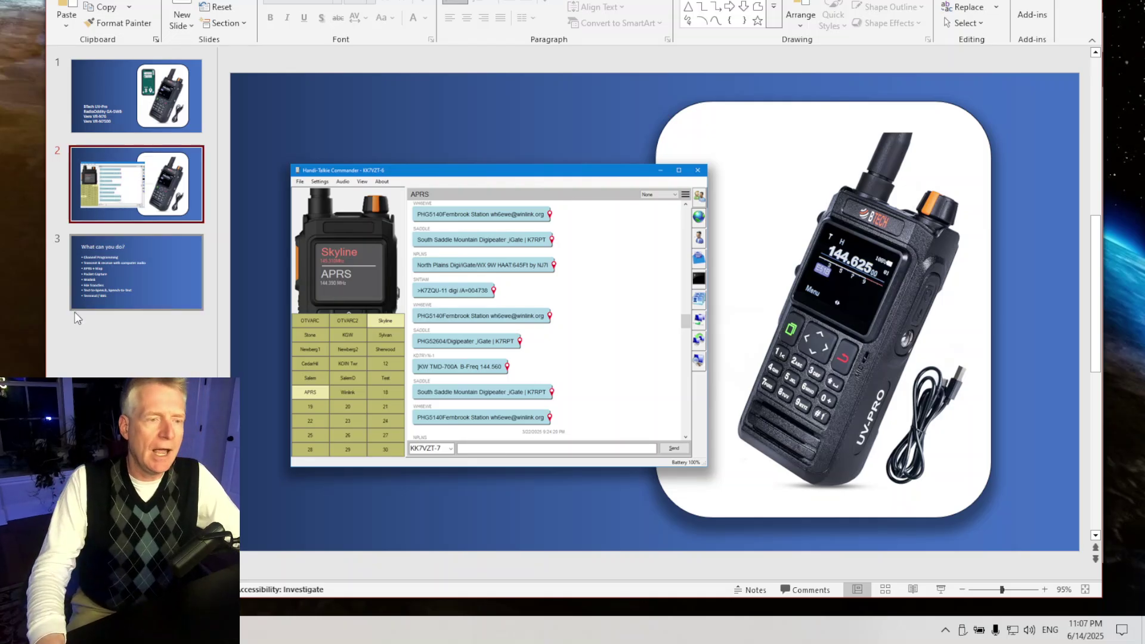
click(105, 290)
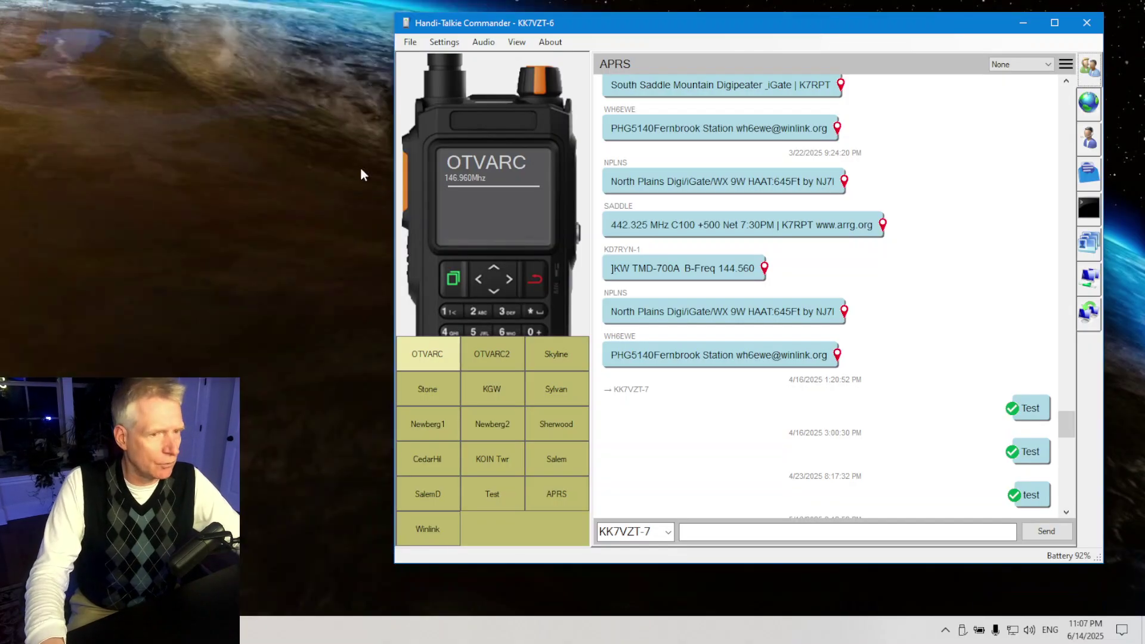
- Disconnect the radio from the app and connect it again
click(443, 43)
click(425, 74)
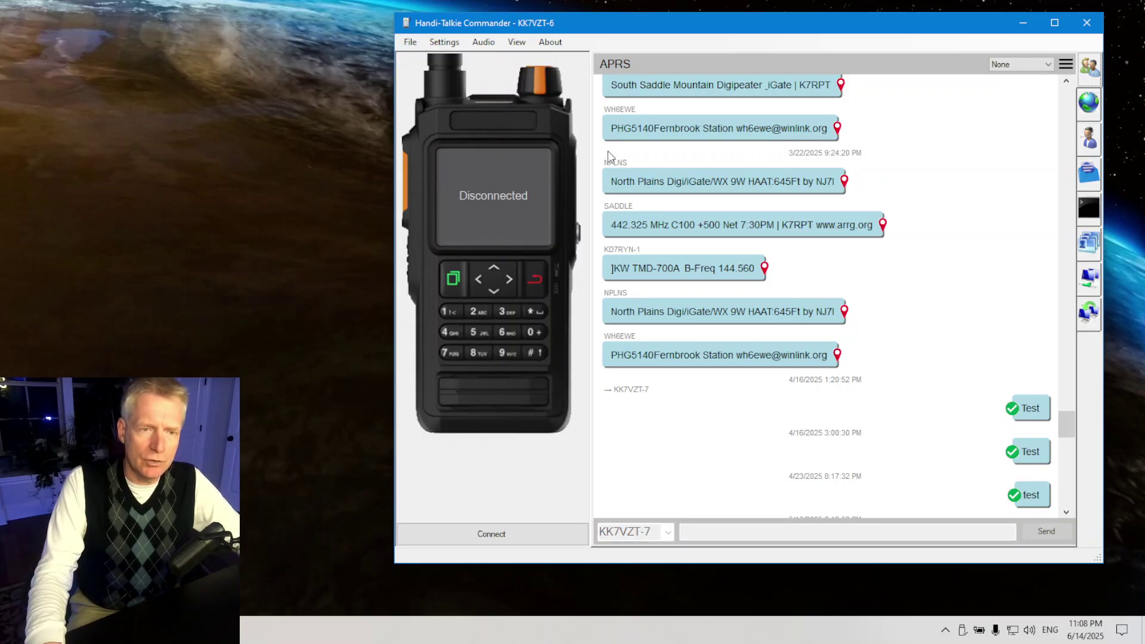
click(500, 532)
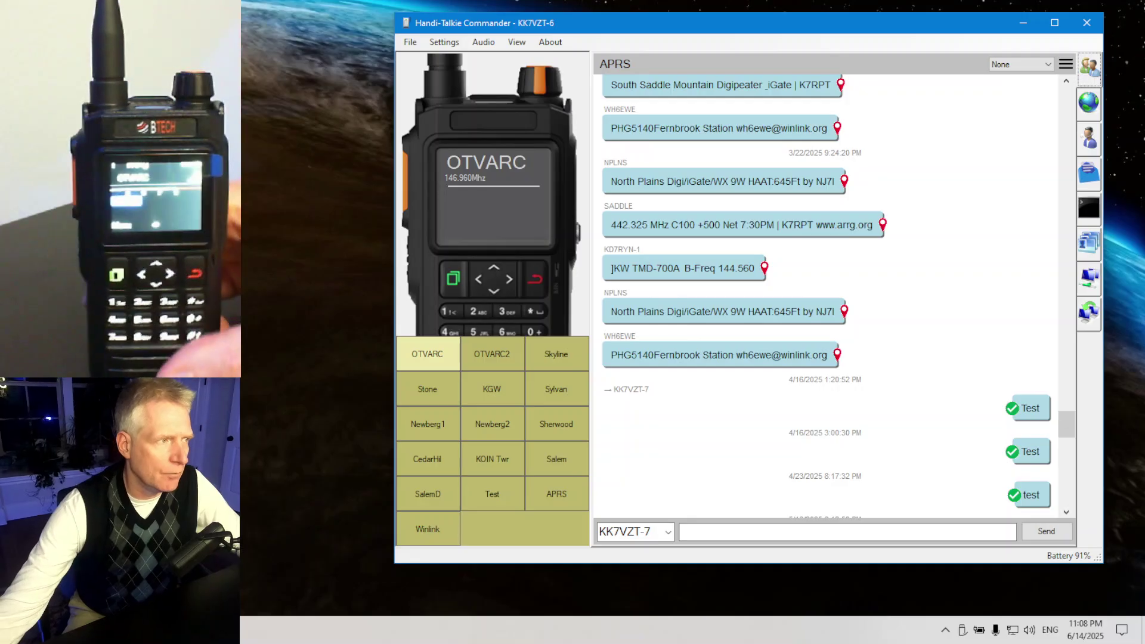
- Tune through OTVARC2, Skyline, Sylvan, KGW, Newberg2 and Sherwood channels
click(478, 352)
click(556, 357)
click(561, 388)
click(495, 393)
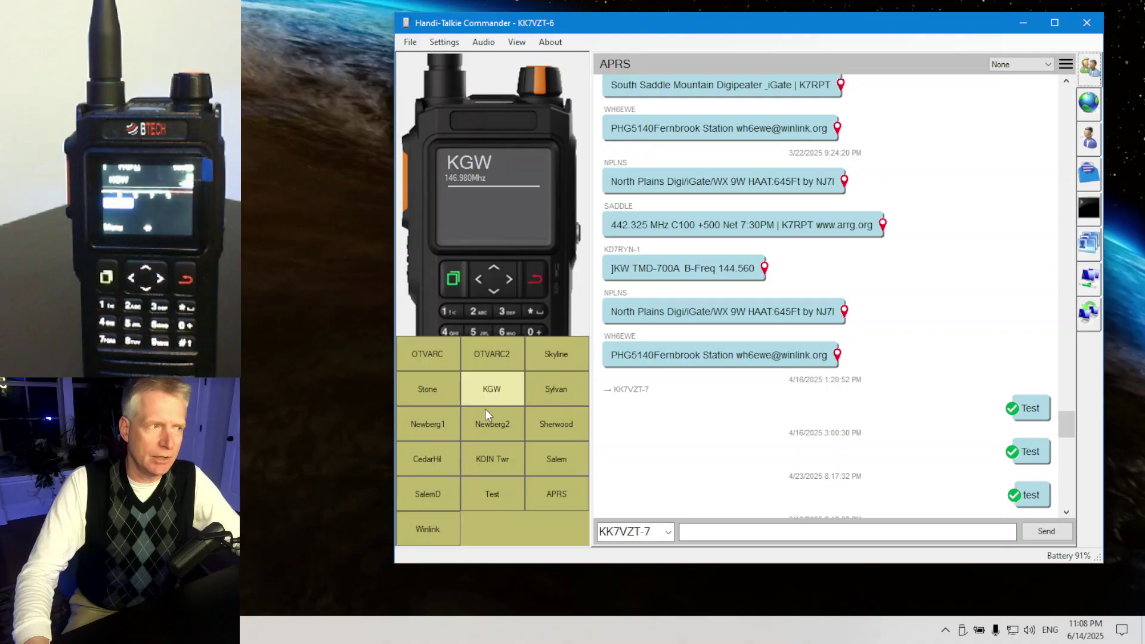
click(486, 415)
click(581, 430)
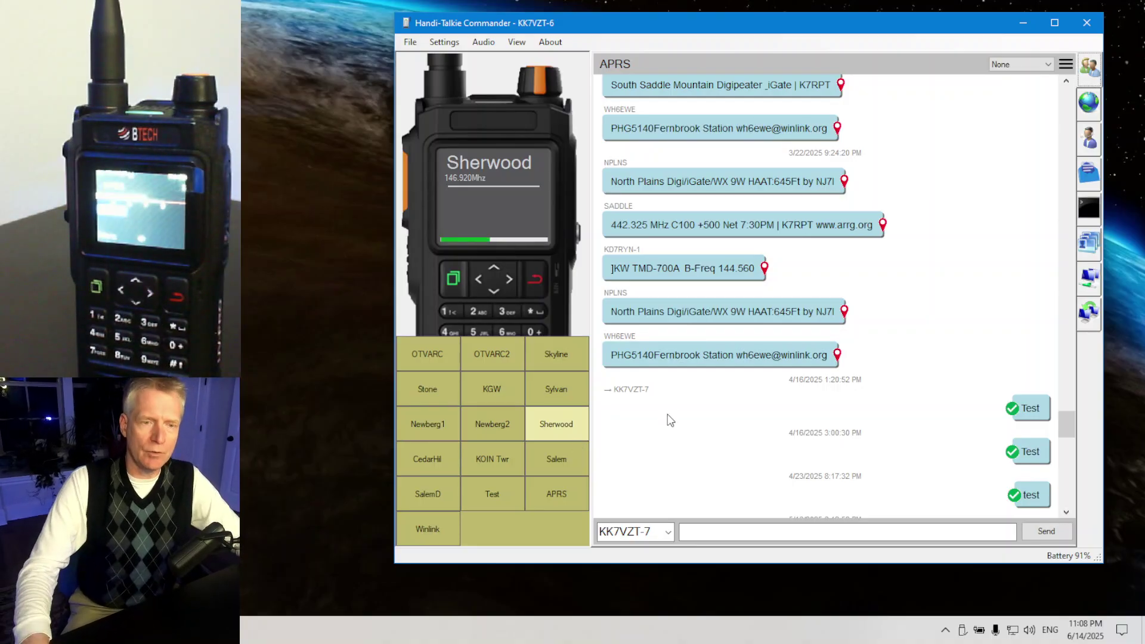
- Tune to Sylvan and open its channel settings showing 147.04 receive, 147.64 transmit
click(546, 384)
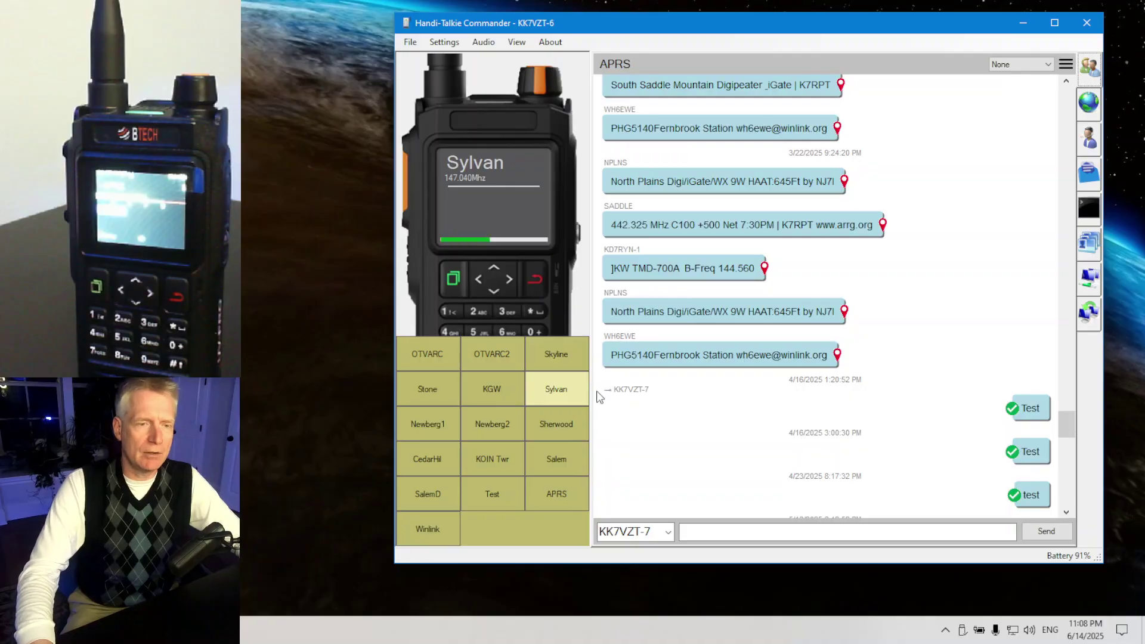
right_click(561, 384)
click(594, 391)
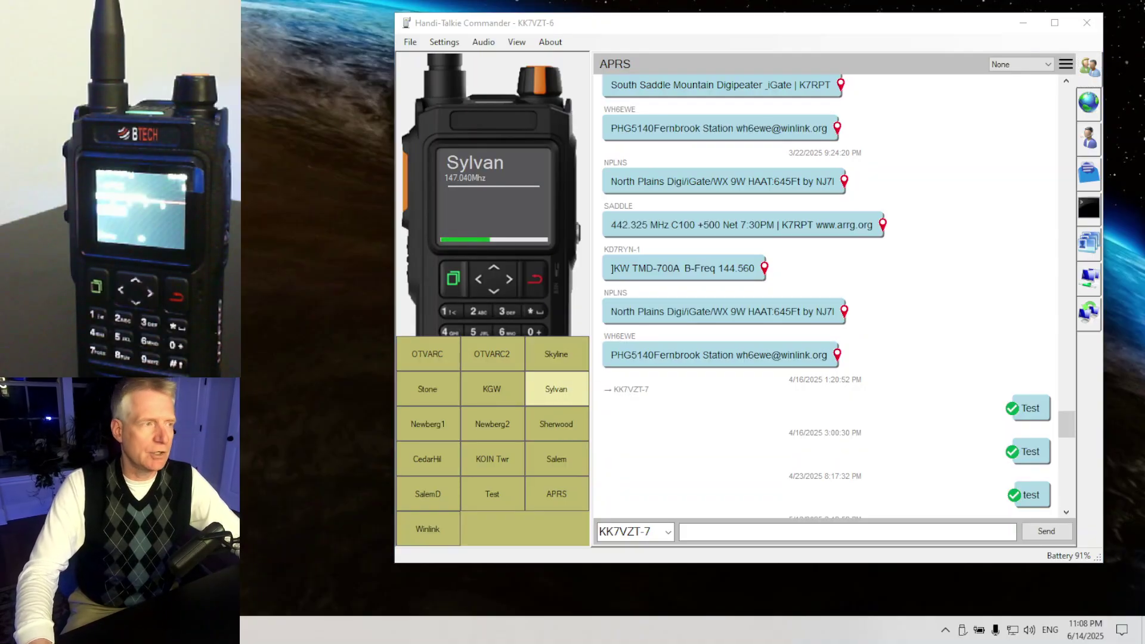
drag(659, 190, 656, 129)
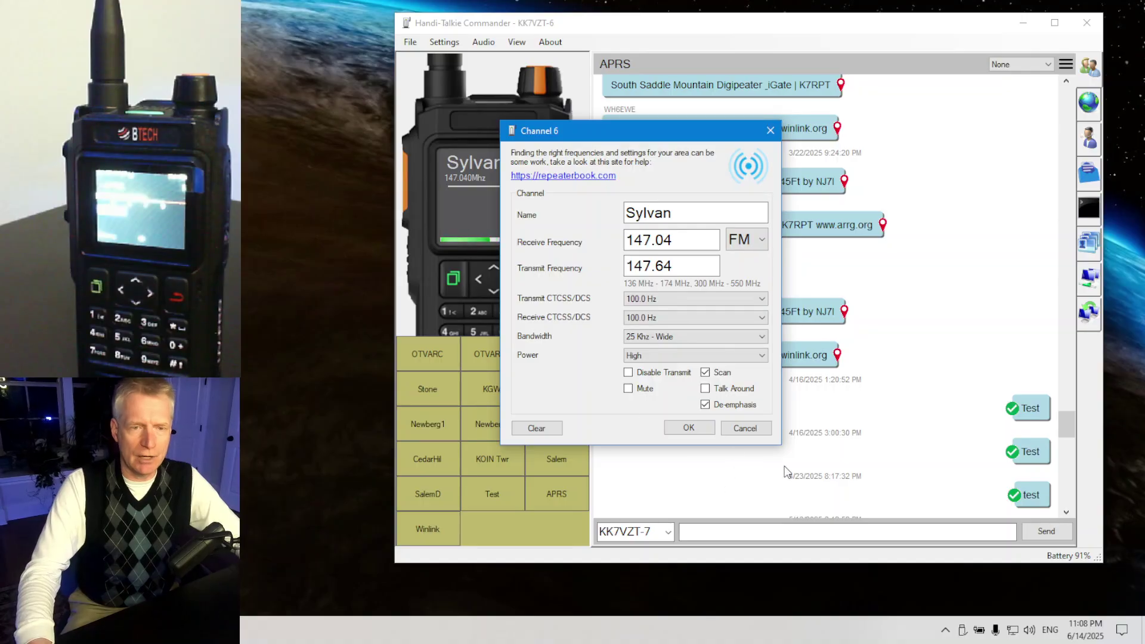
- Close the Sylvan settings and turn on Dual-Watch
click(770, 130)
click(444, 42)
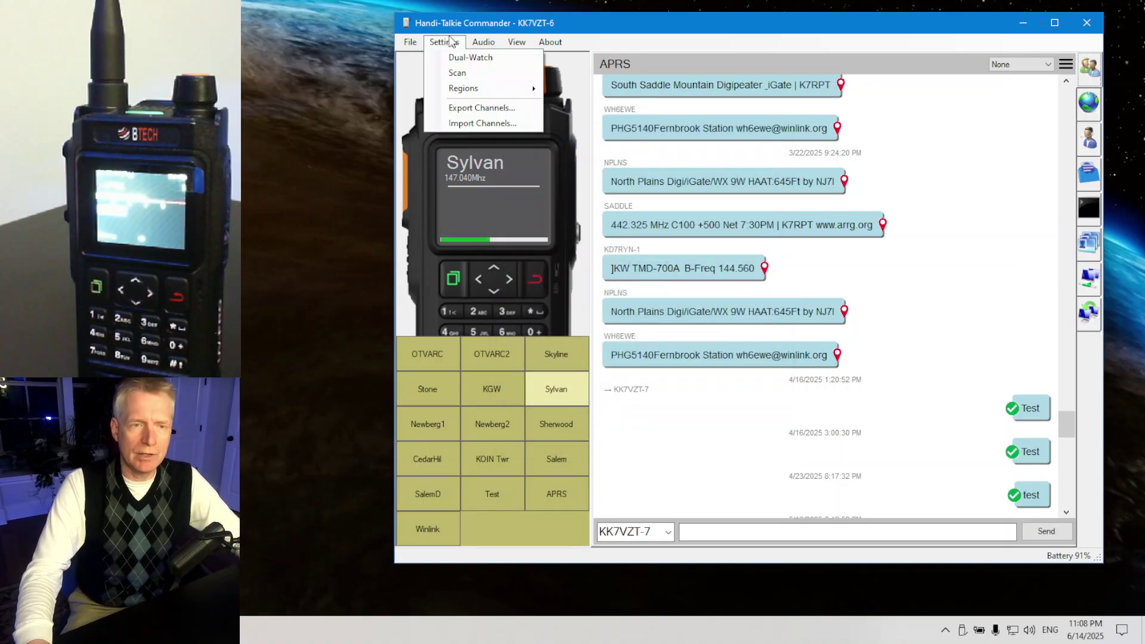
click(740, 415)
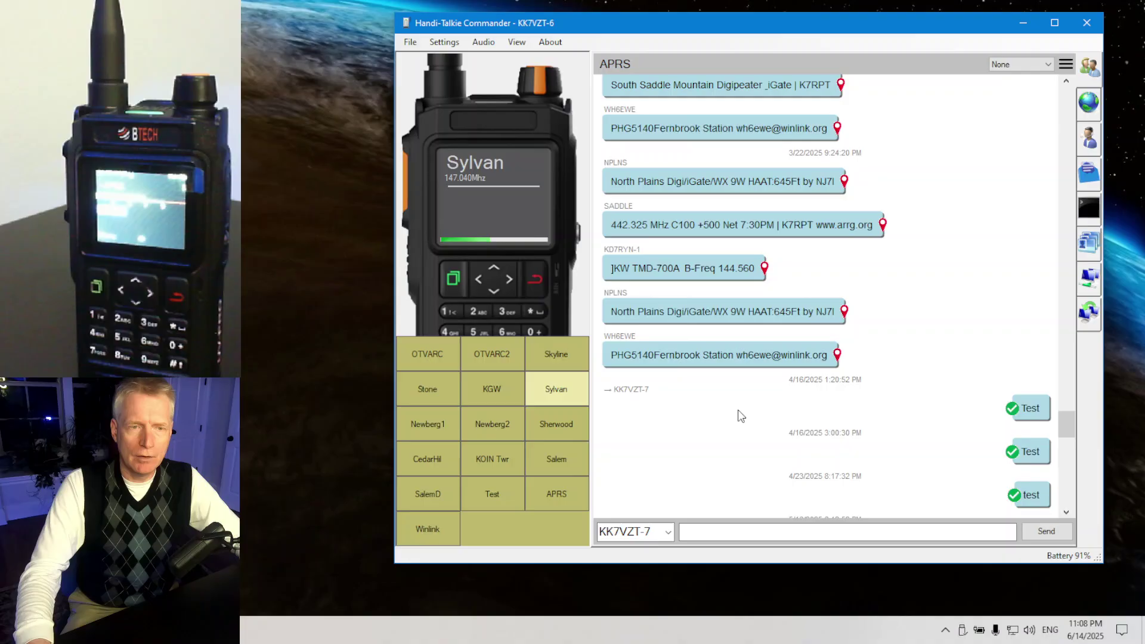
click(444, 42)
click(452, 60)
- Turn on channel scanning so APRS at 144.390 MHz shows Scanning
click(452, 43)
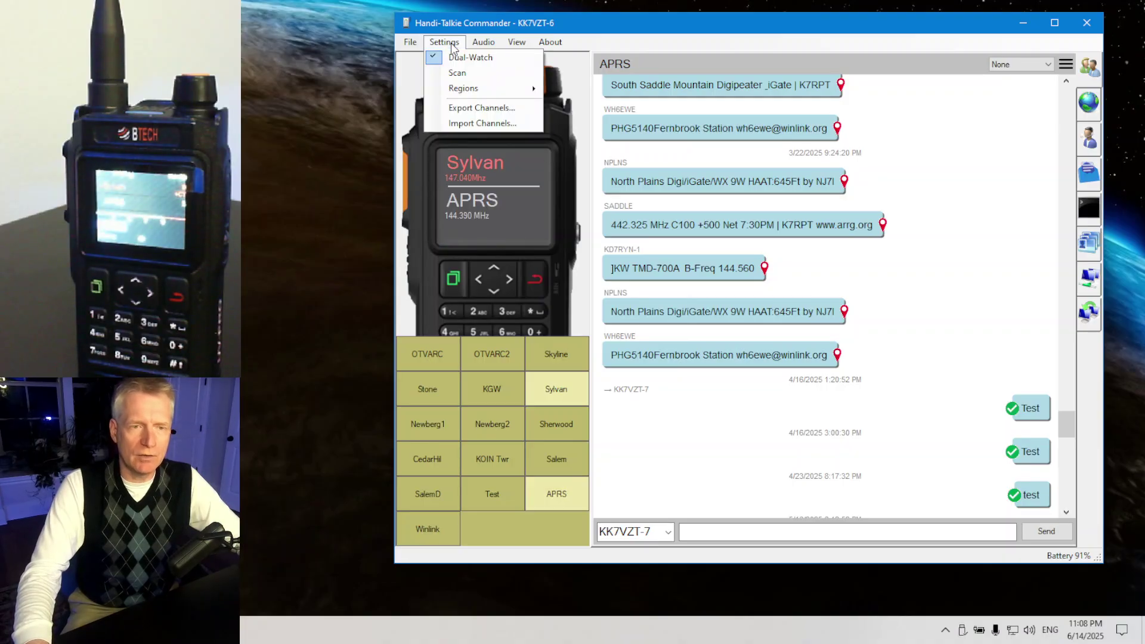
click(455, 73)
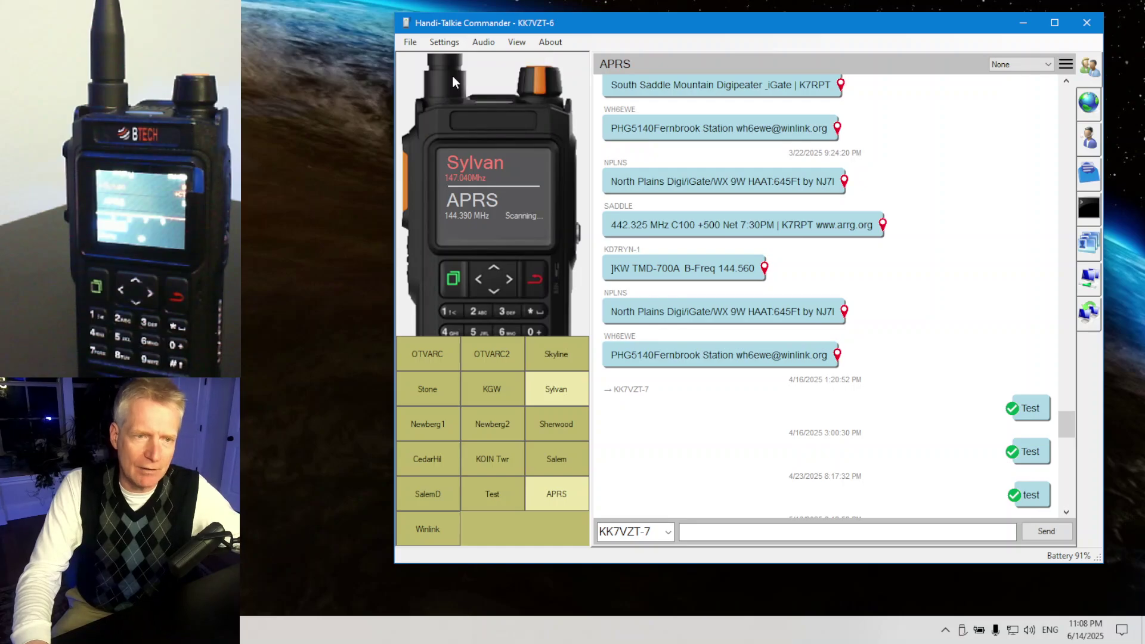
click(444, 41)
click(455, 73)
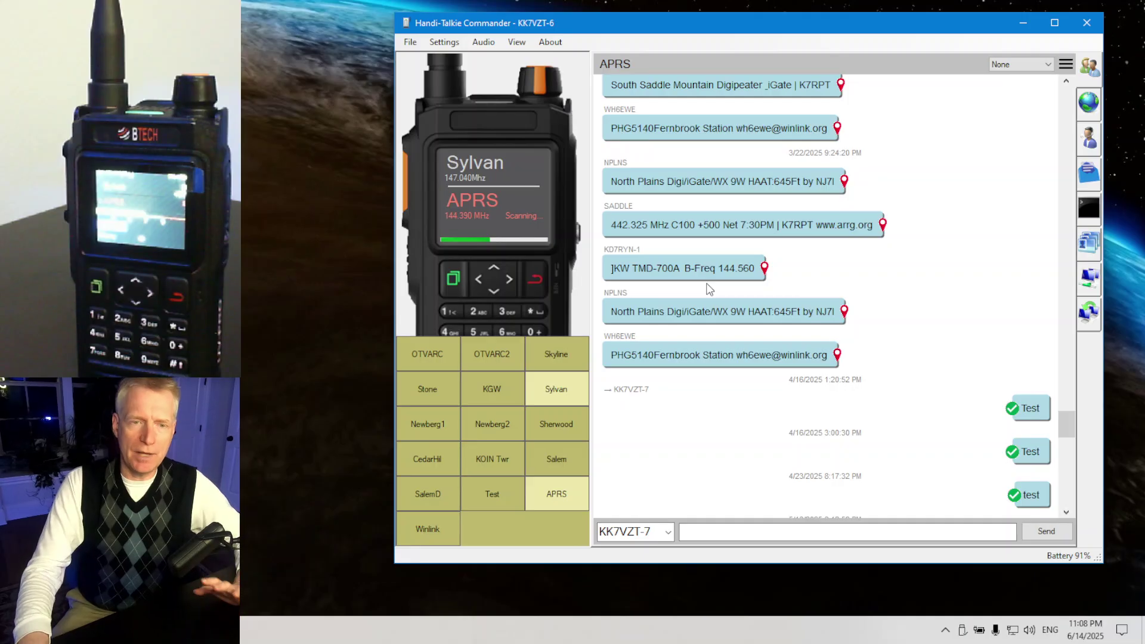
click(522, 171)
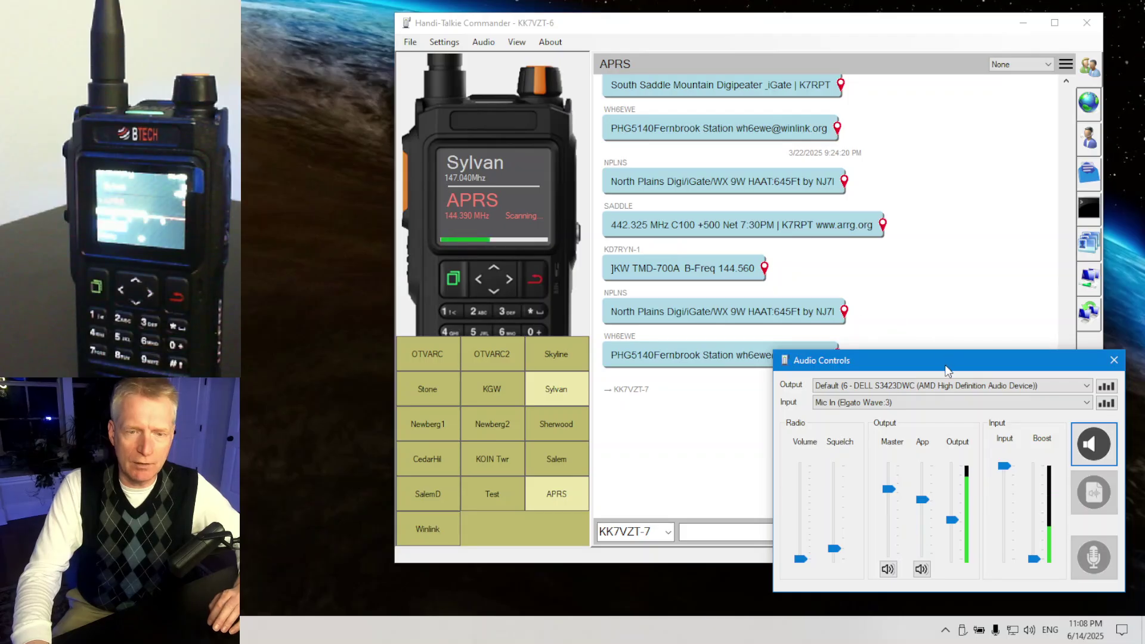
drag(944, 365, 918, 338)
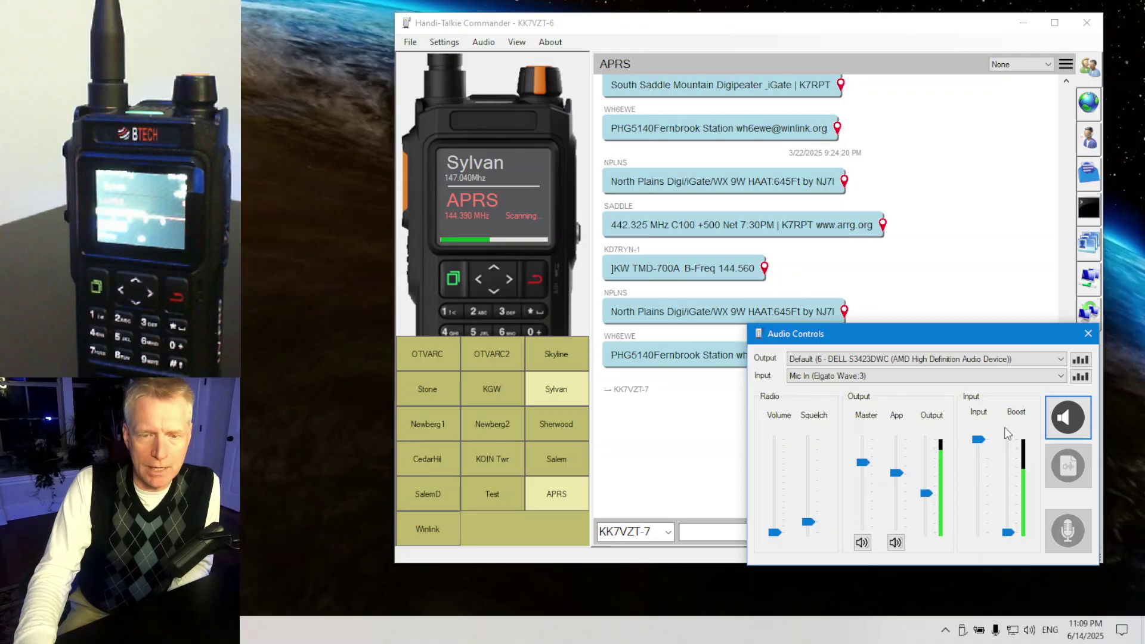
click(1065, 425)
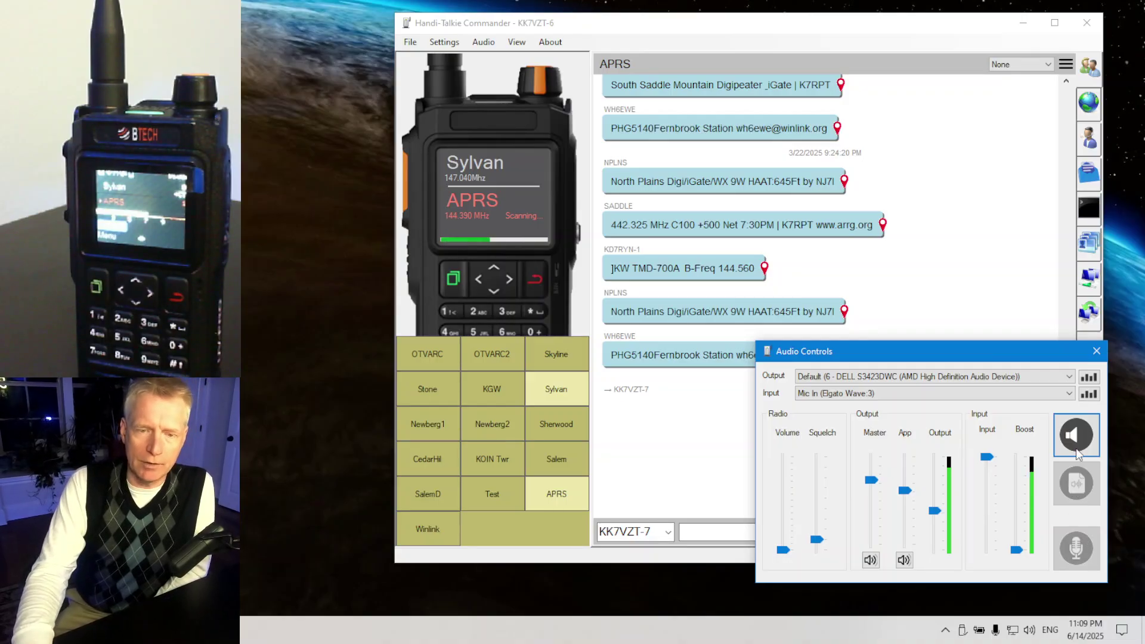
click(1091, 395)
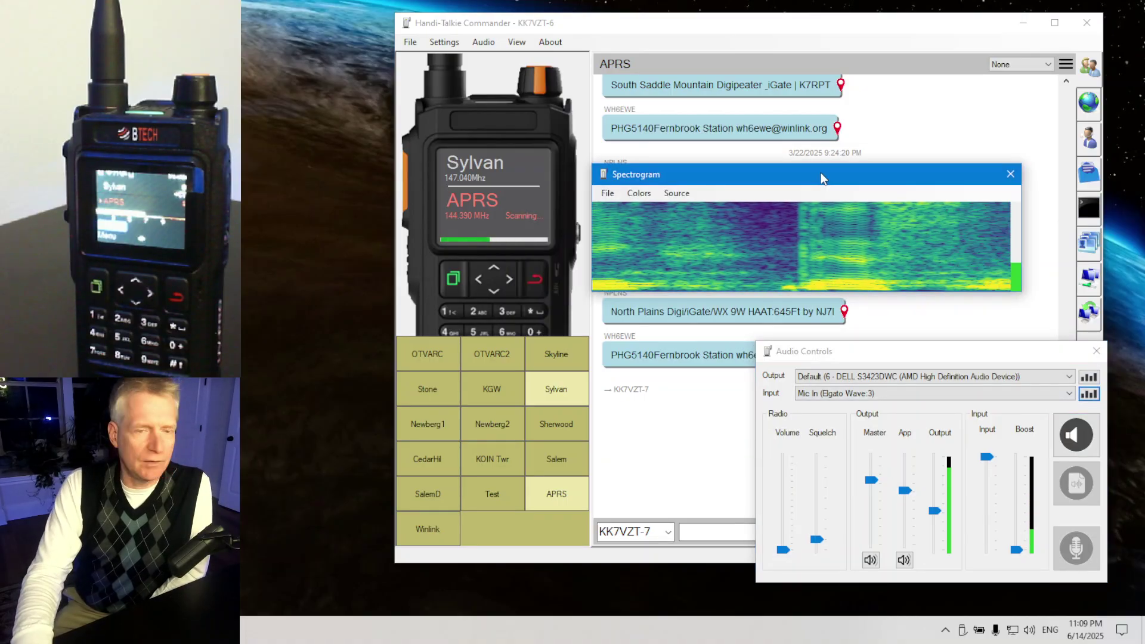
drag(820, 173, 808, 301)
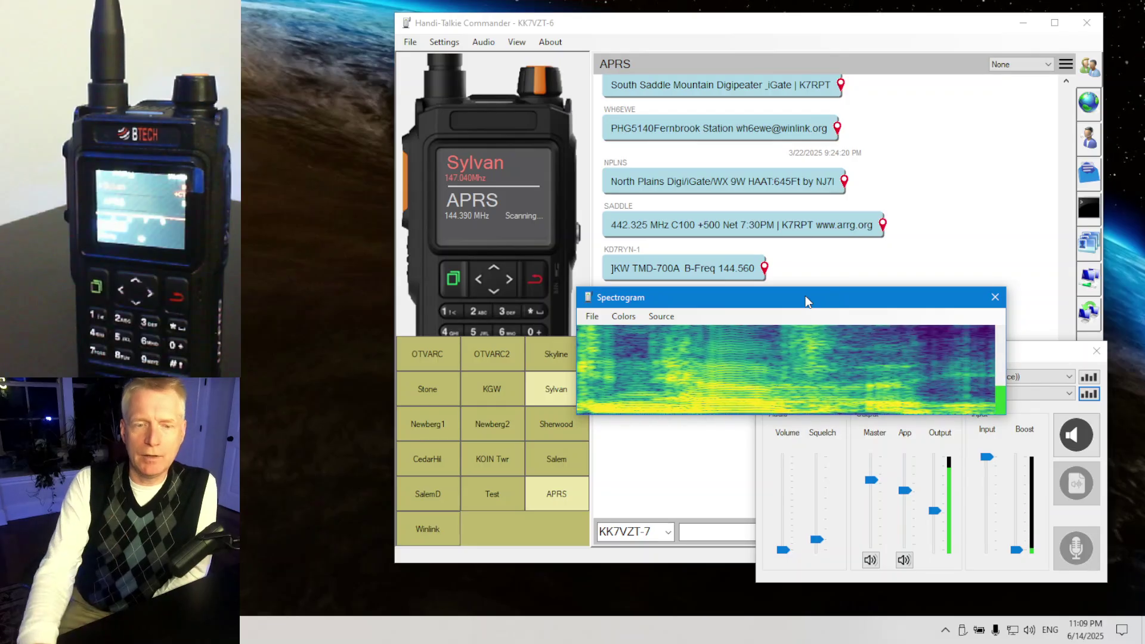
click(995, 297)
click(1096, 351)
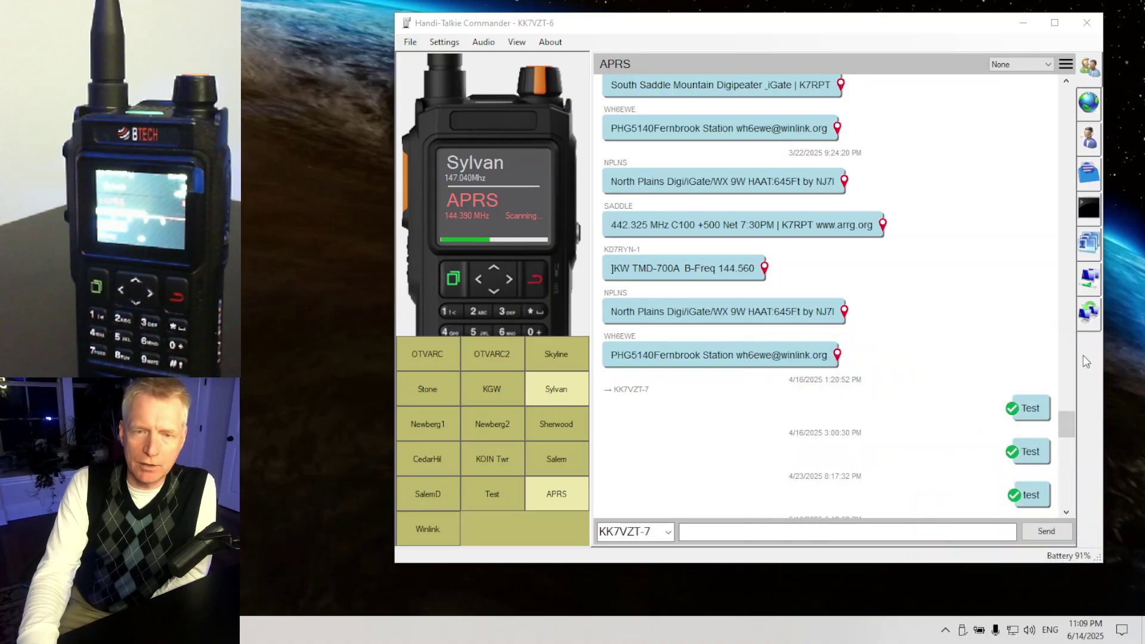
- Add the Packets panel to the sidebar
click(516, 42)
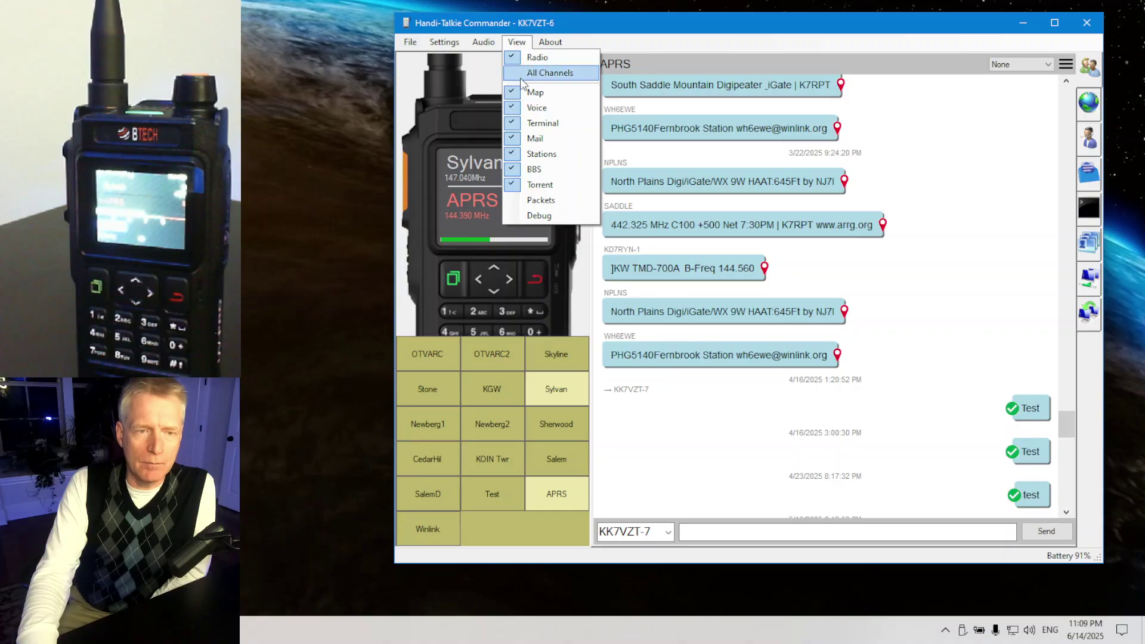
click(541, 203)
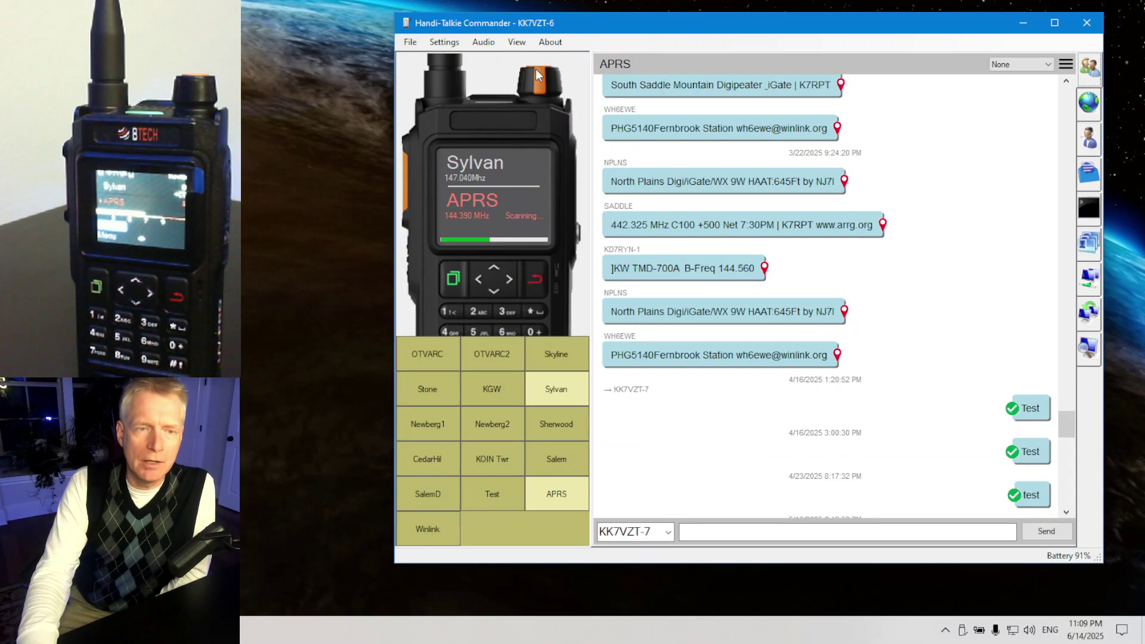
click(517, 42)
click(516, 42)
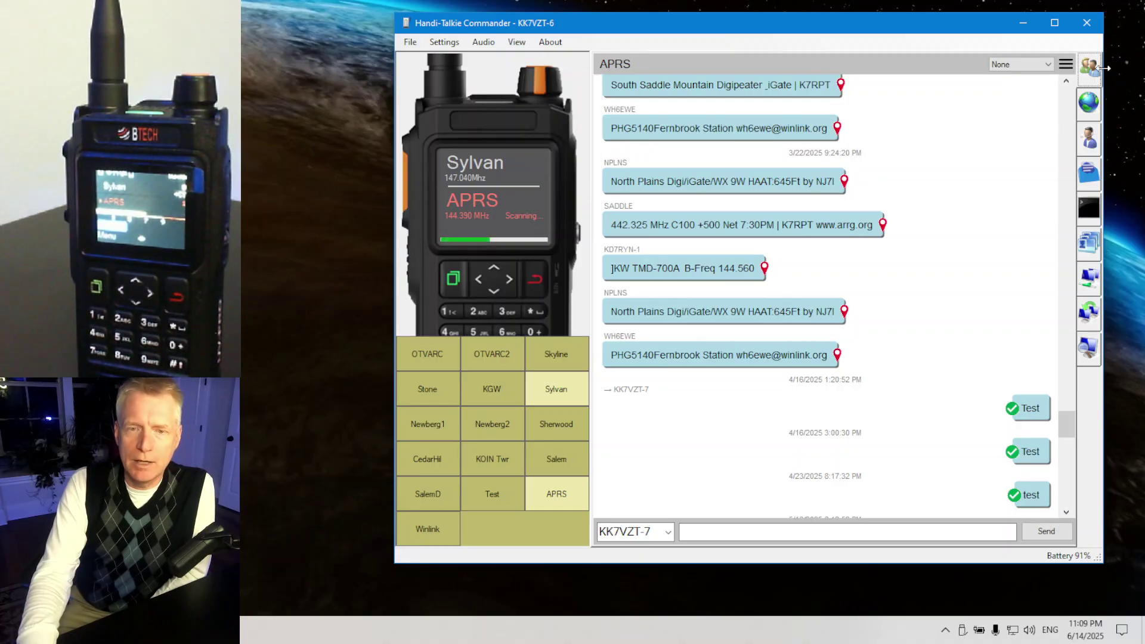
- Scroll through the APRS message list to review older station messages
scroll(912, 388, down, 3)
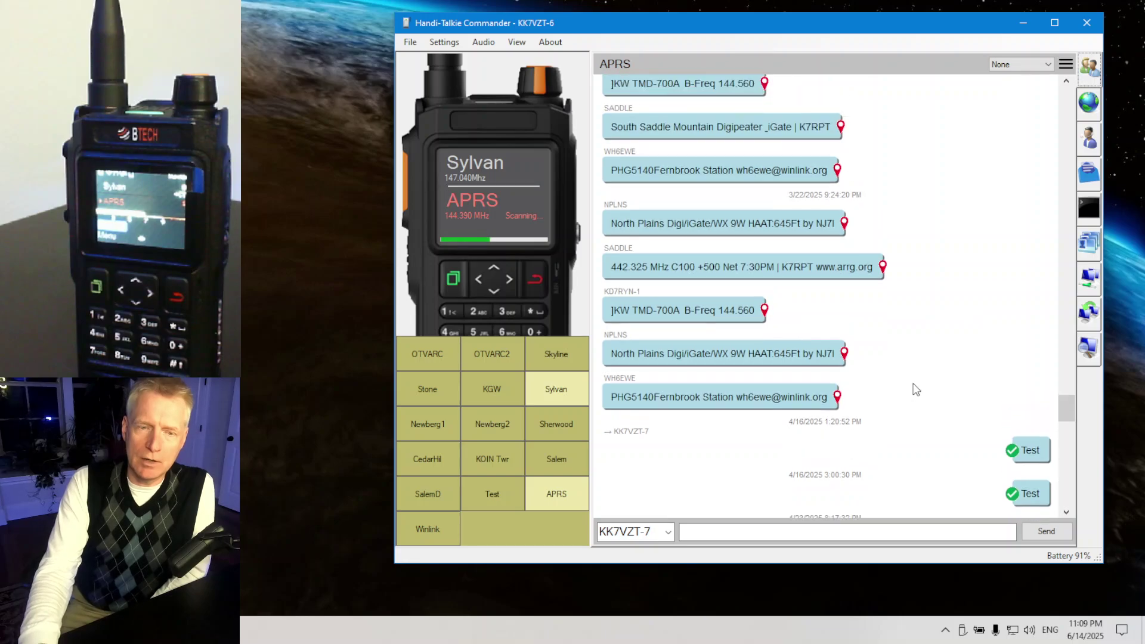
scroll(915, 387, down, 1)
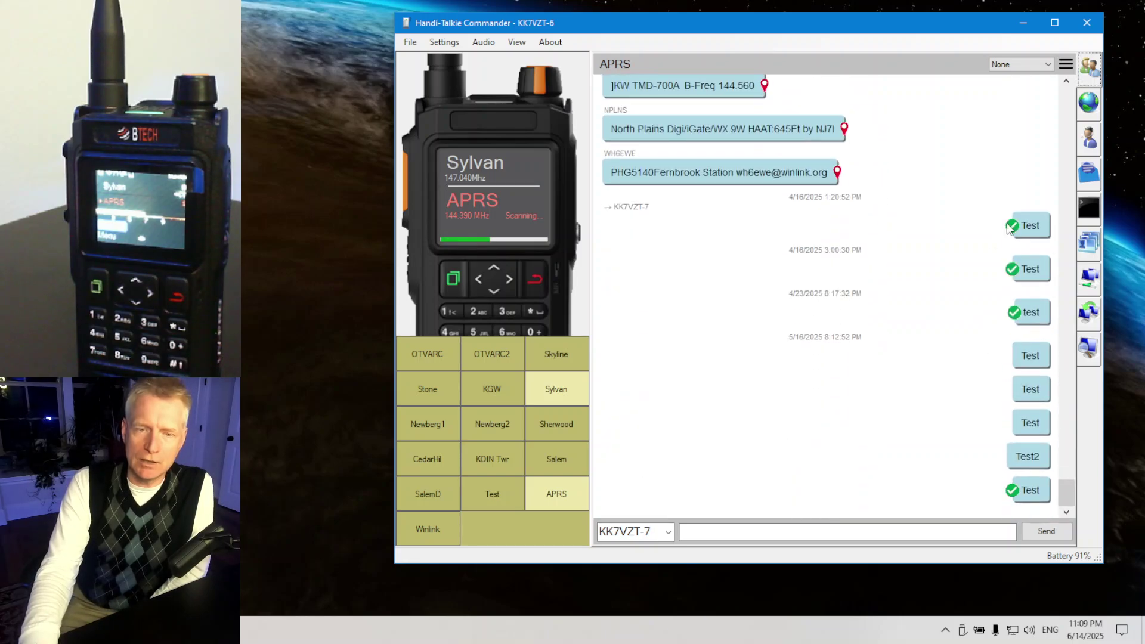
scroll(941, 278, up, 5)
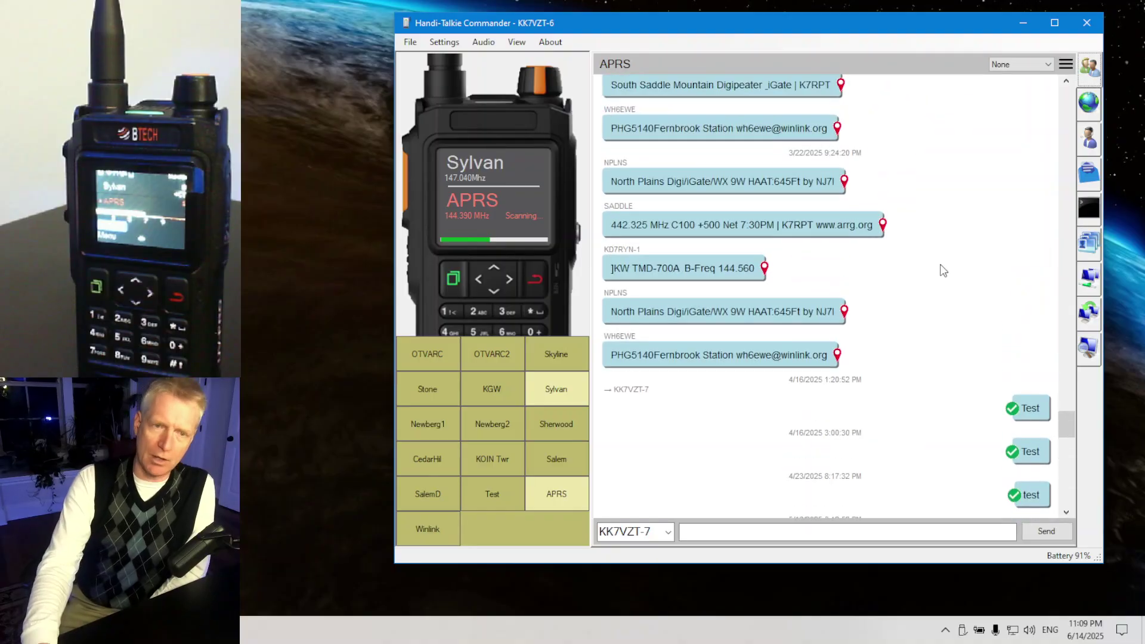
scroll(991, 261, up, 8)
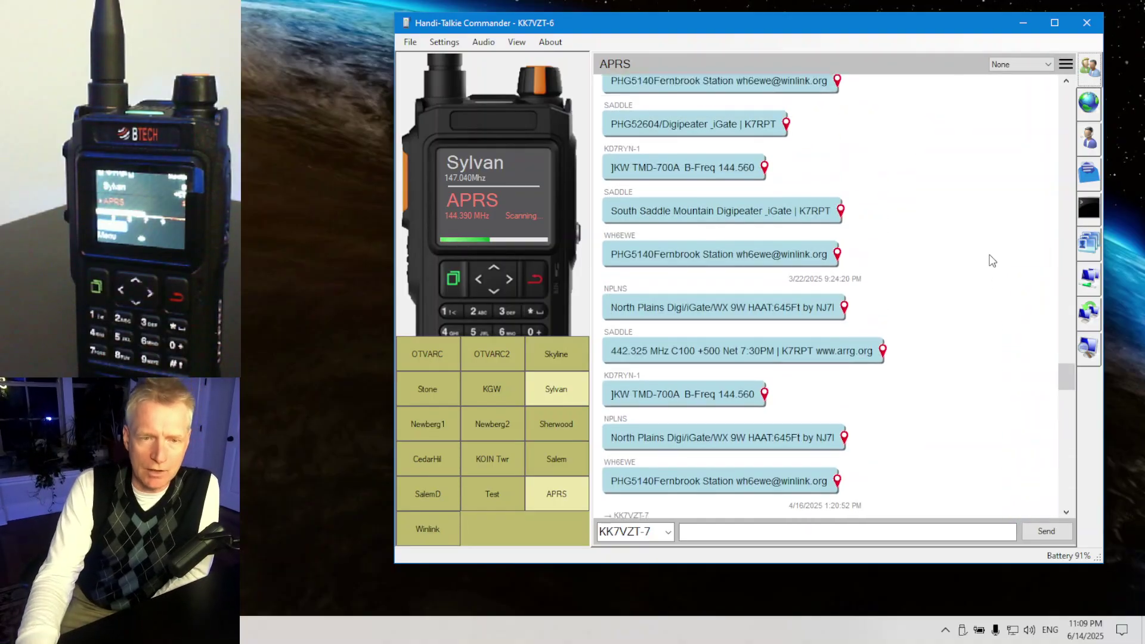
- Show the station map, pan it slightly to recentre, then switch to Voice
click(1089, 101)
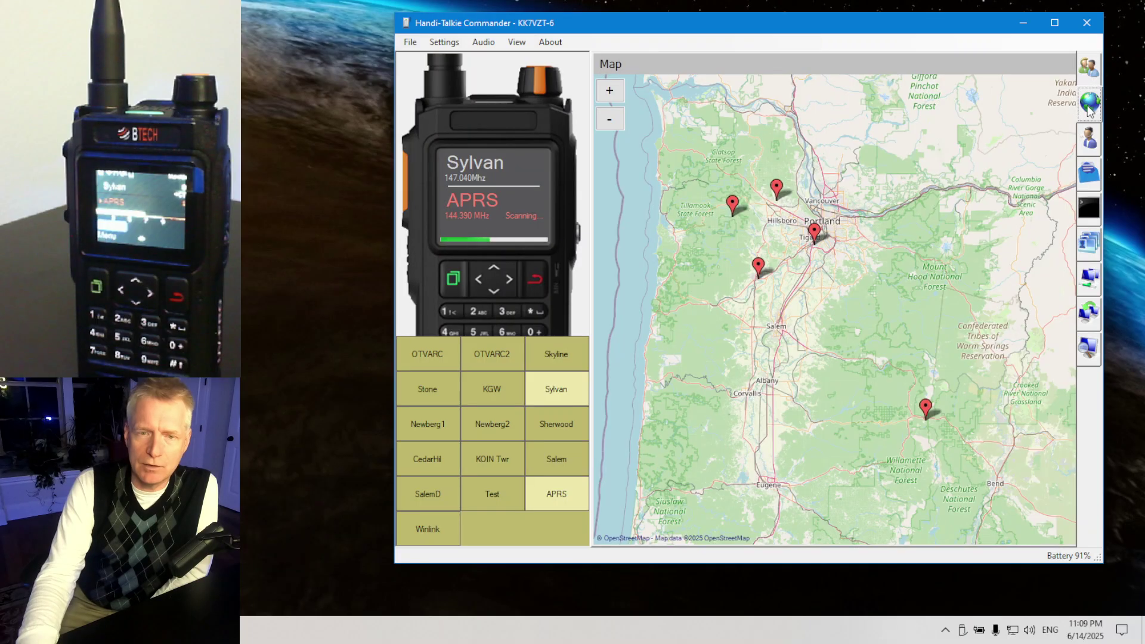
mouse_move(901, 266)
mouse_down()
mouse_move(875, 246)
mouse_move(891, 251)
mouse_up()
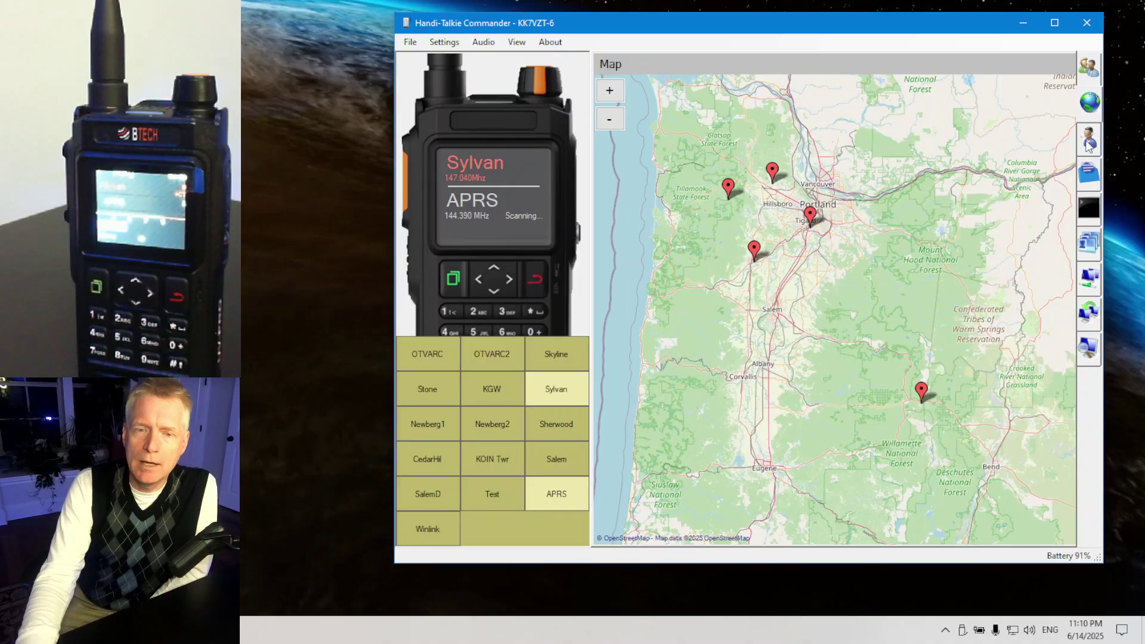
click(1089, 140)
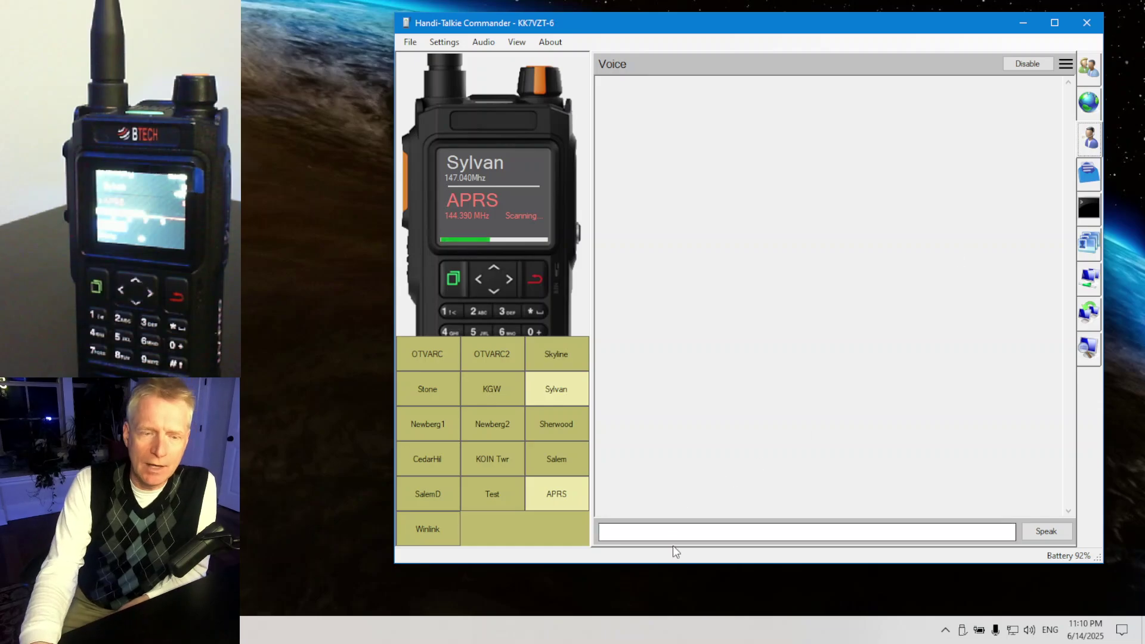
- Focus the Speak text box, then open Mail - Outbox with the queued 'Hello!' Test message
click(616, 537)
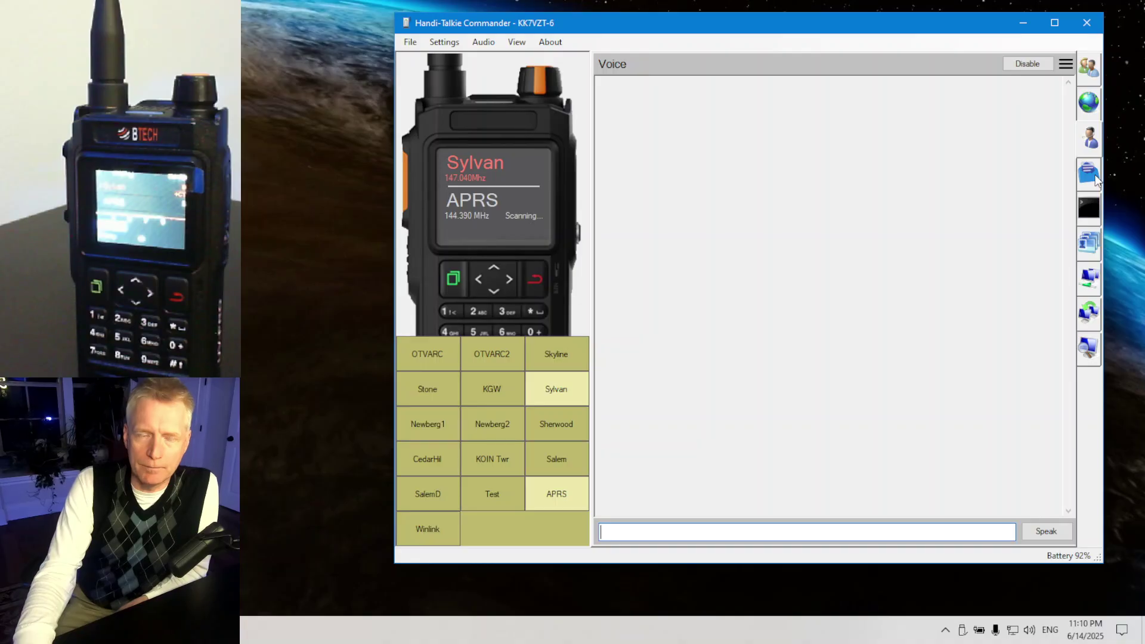
click(1095, 179)
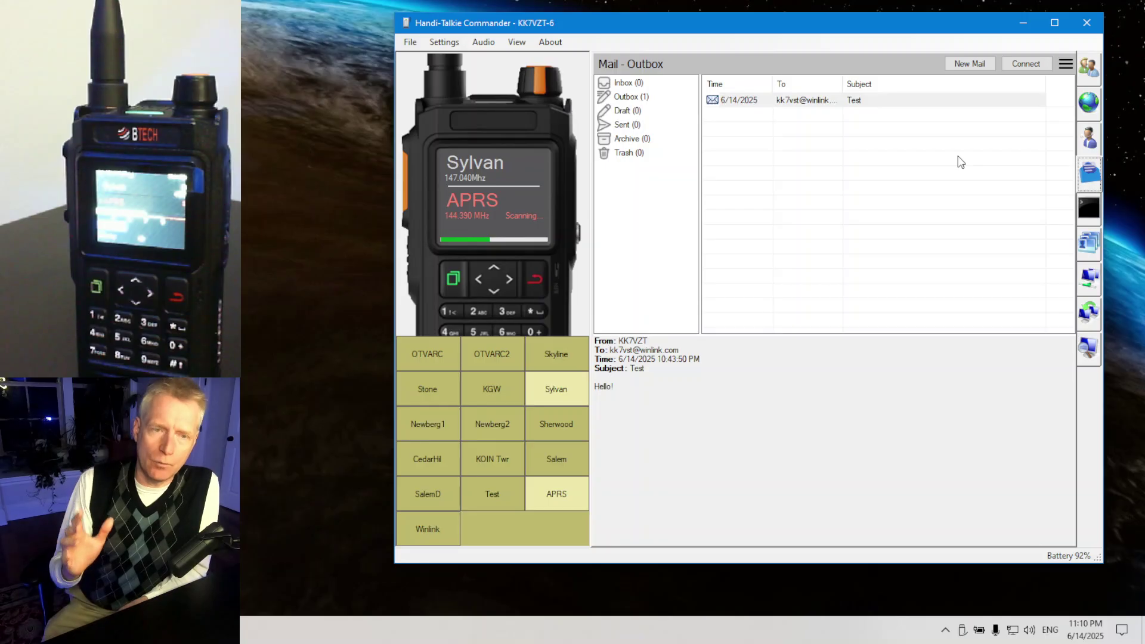
click(631, 97)
click(628, 111)
click(631, 99)
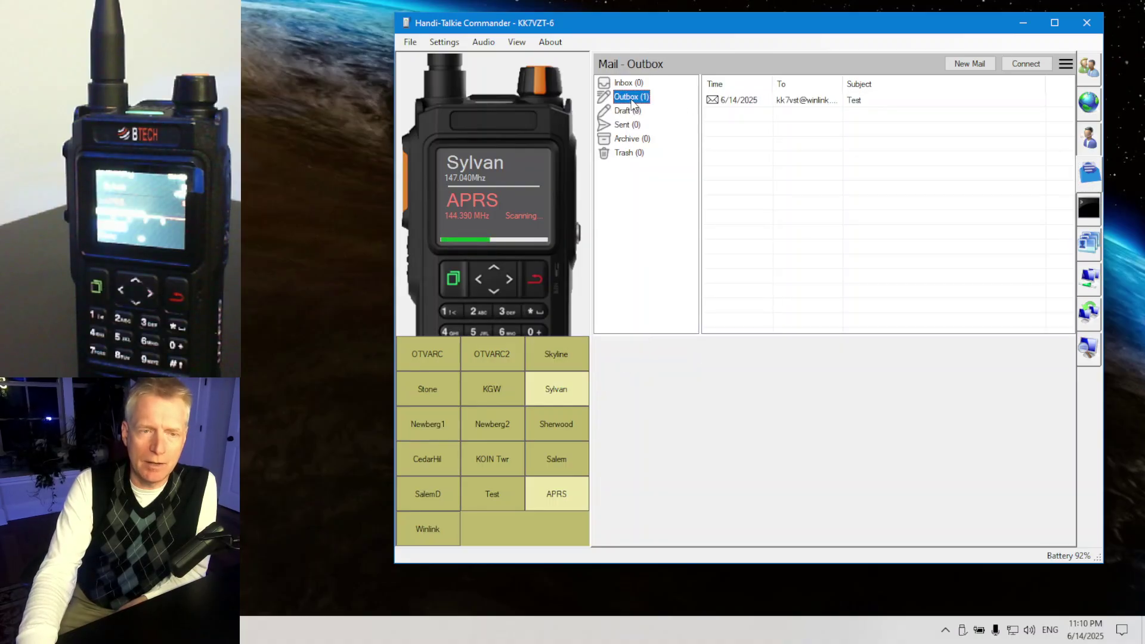
click(969, 64)
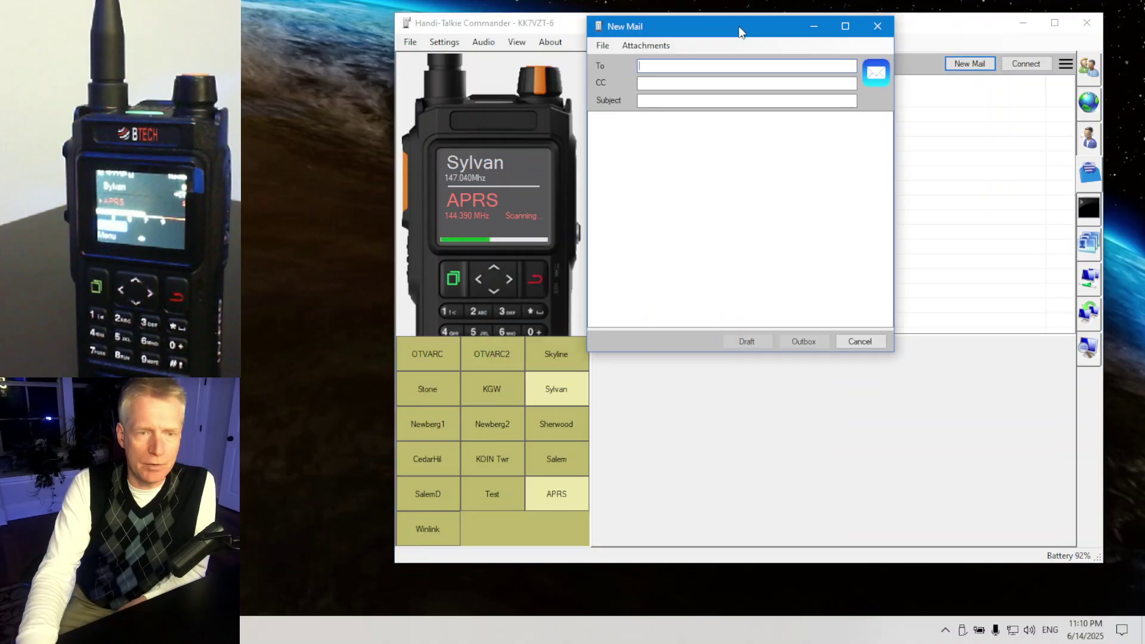
drag(739, 15, 739, 122)
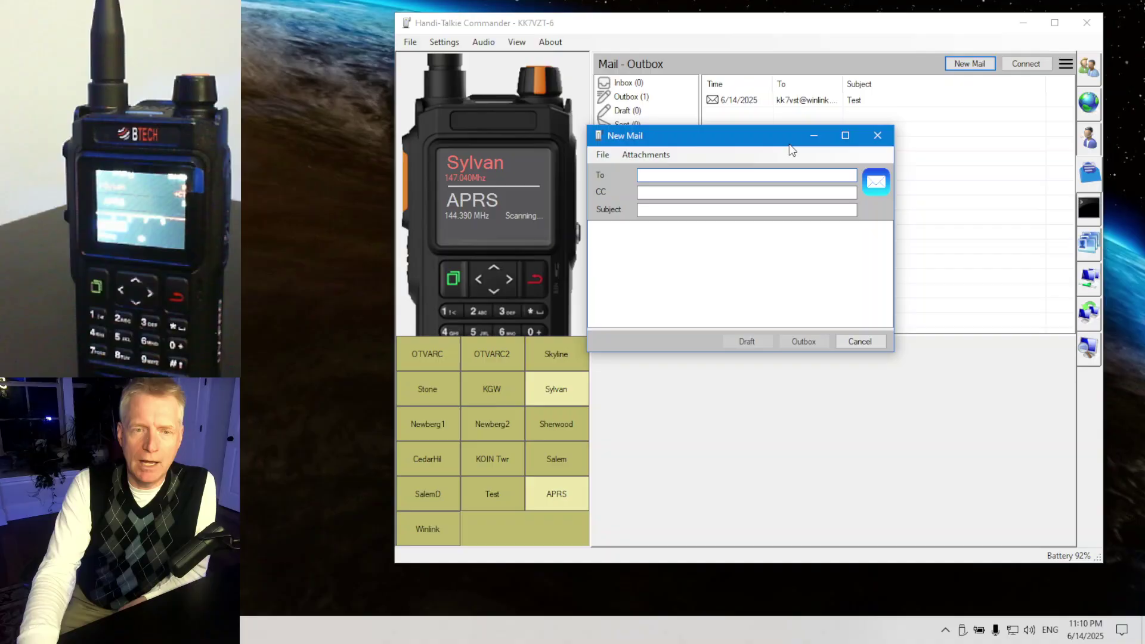
click(875, 132)
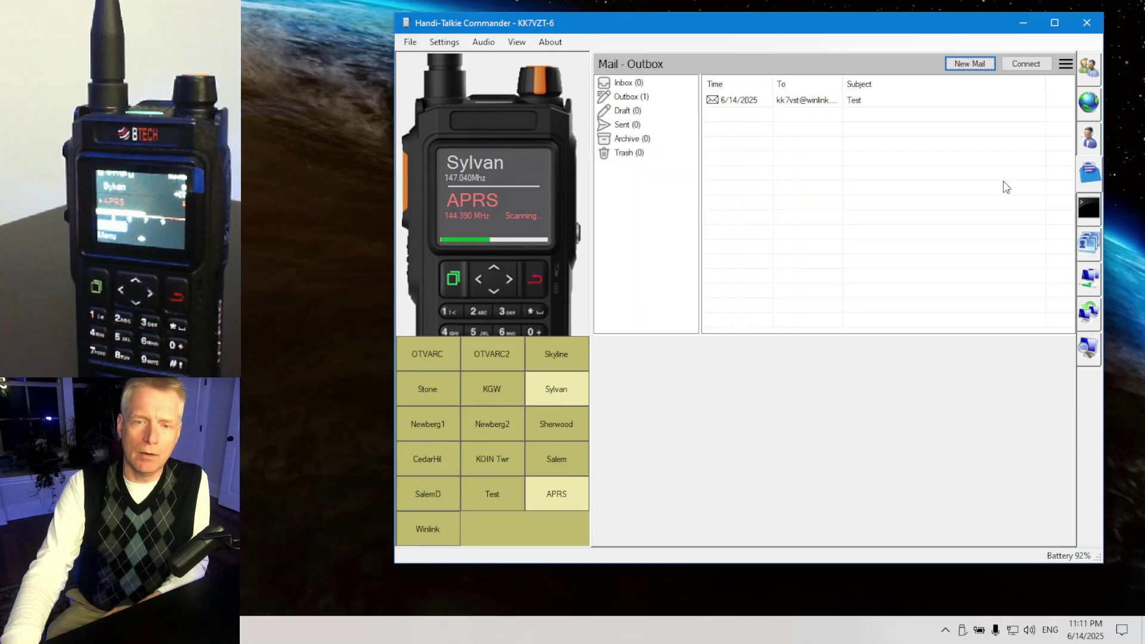
- Set the Terminal to Wait for Connection, then show the Address Book's two stations
click(1087, 210)
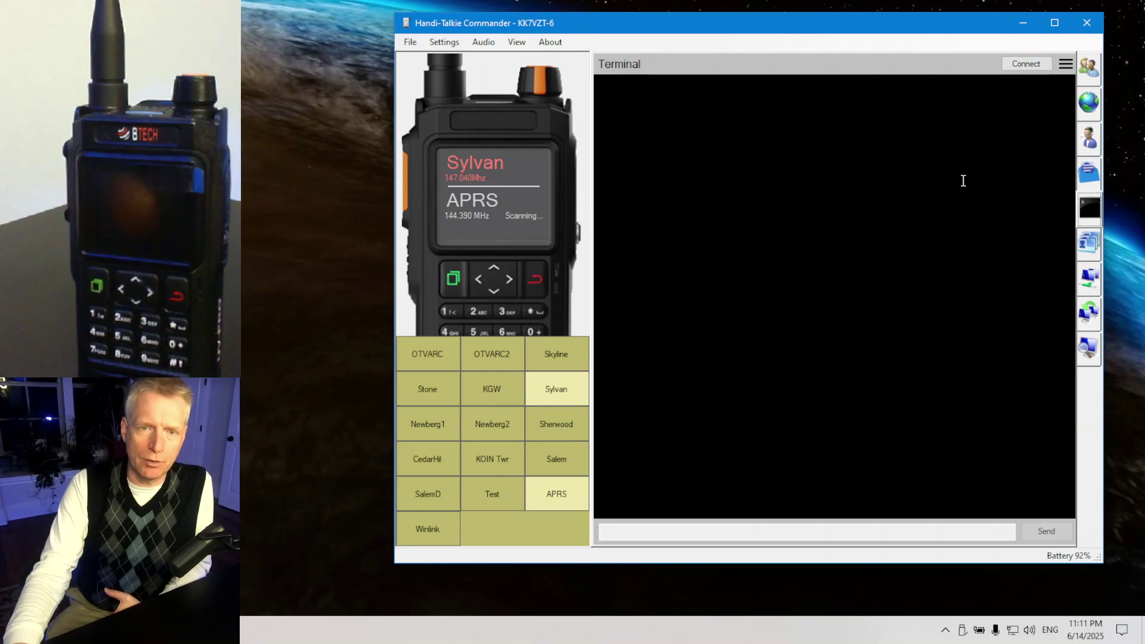
click(1065, 64)
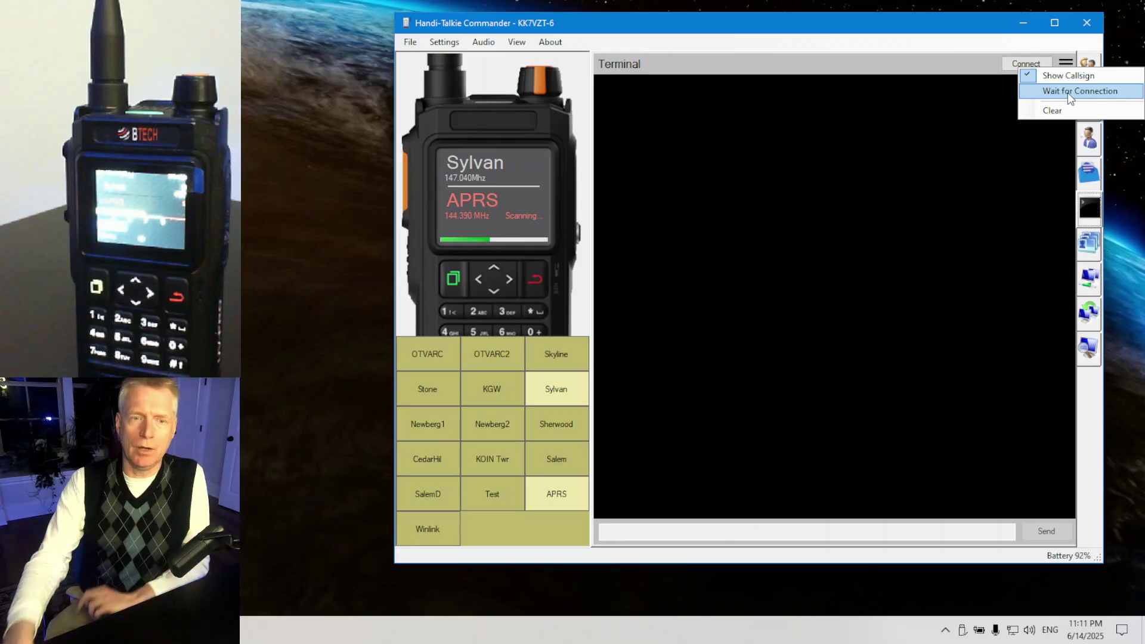
click(1067, 92)
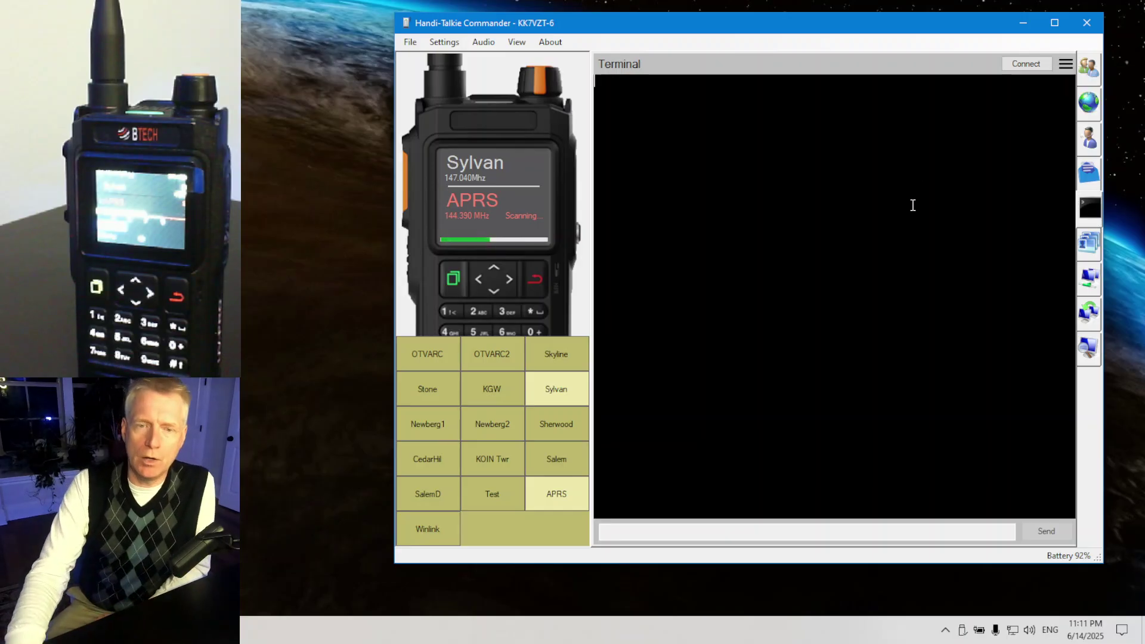
click(1093, 251)
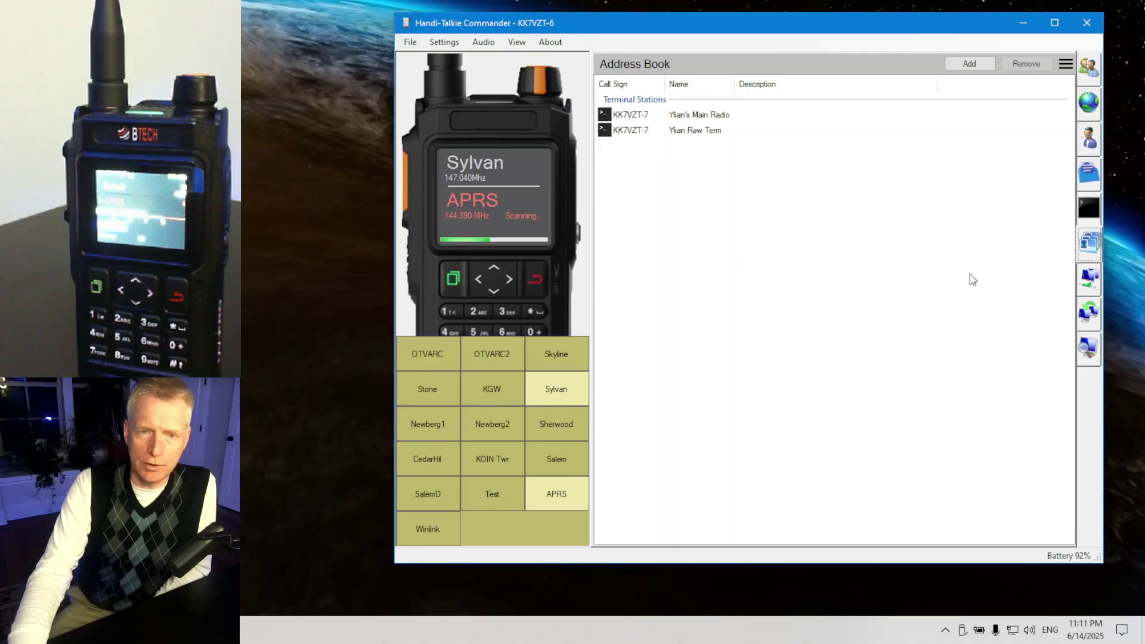
- Show the empty BBS panel and tune the radio to Test at 421.000 MHz
click(1090, 284)
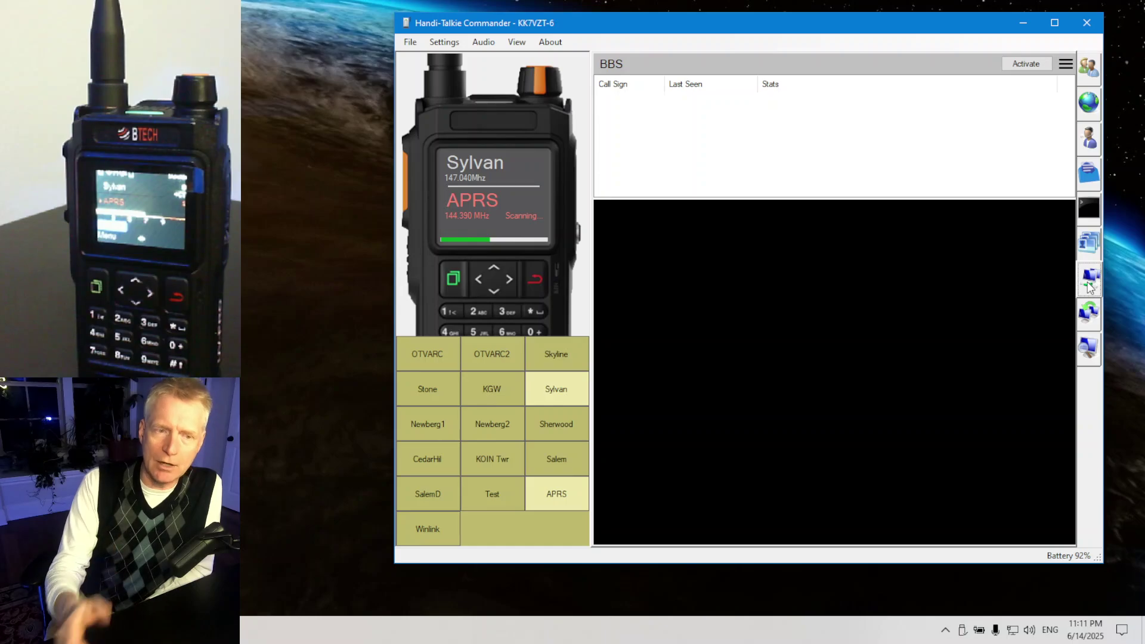
click(506, 496)
- Toggle Dual-Watch so Test is paired with Skyline scanning
click(476, 45)
click(469, 44)
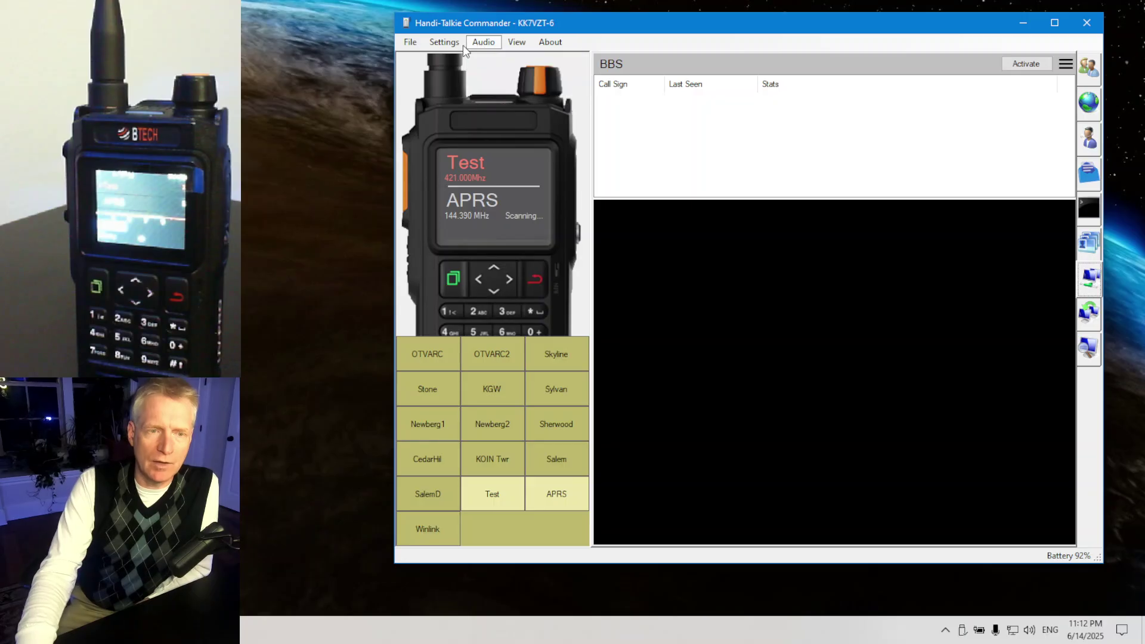
click(445, 41)
click(457, 60)
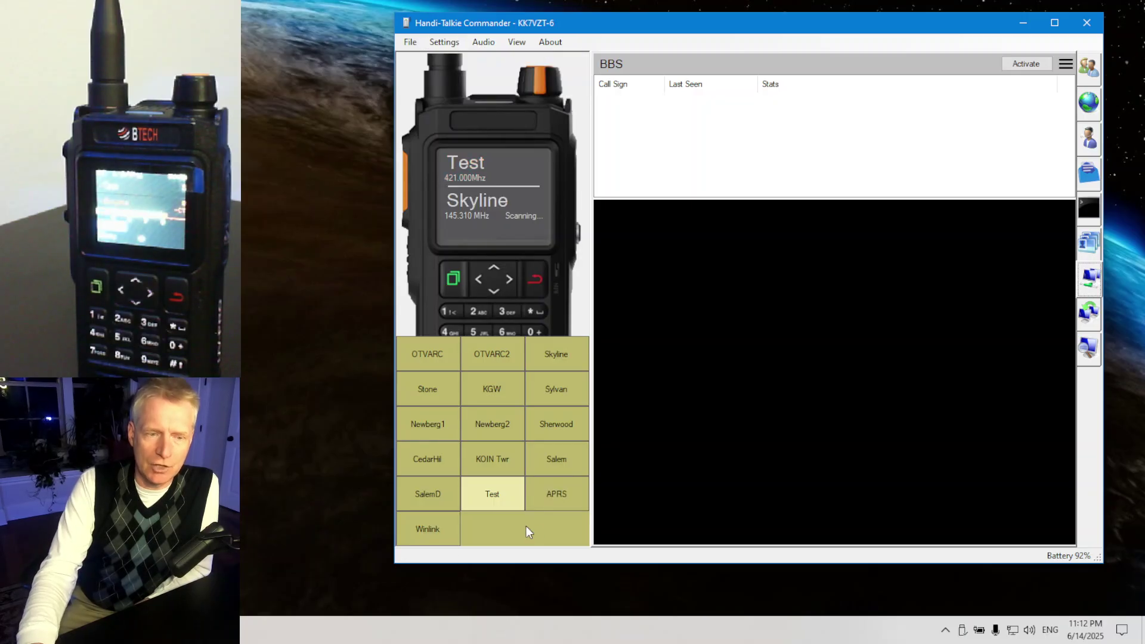
- Activate then deactivate the BBS, and show the Torrent panel's shared files
click(1023, 64)
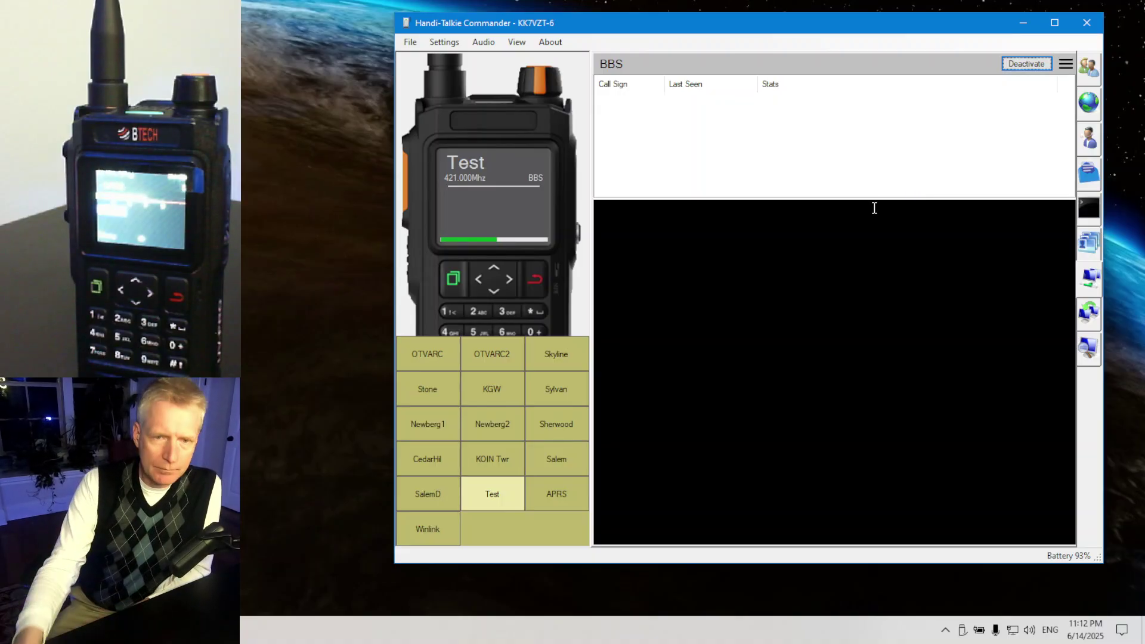
click(1028, 65)
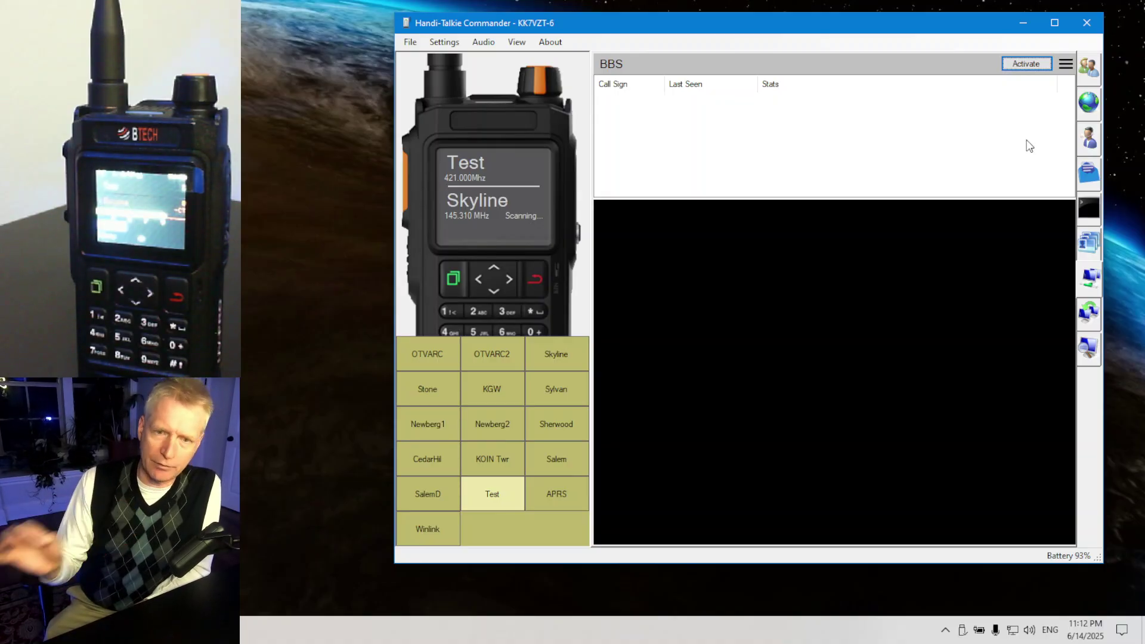
click(1100, 311)
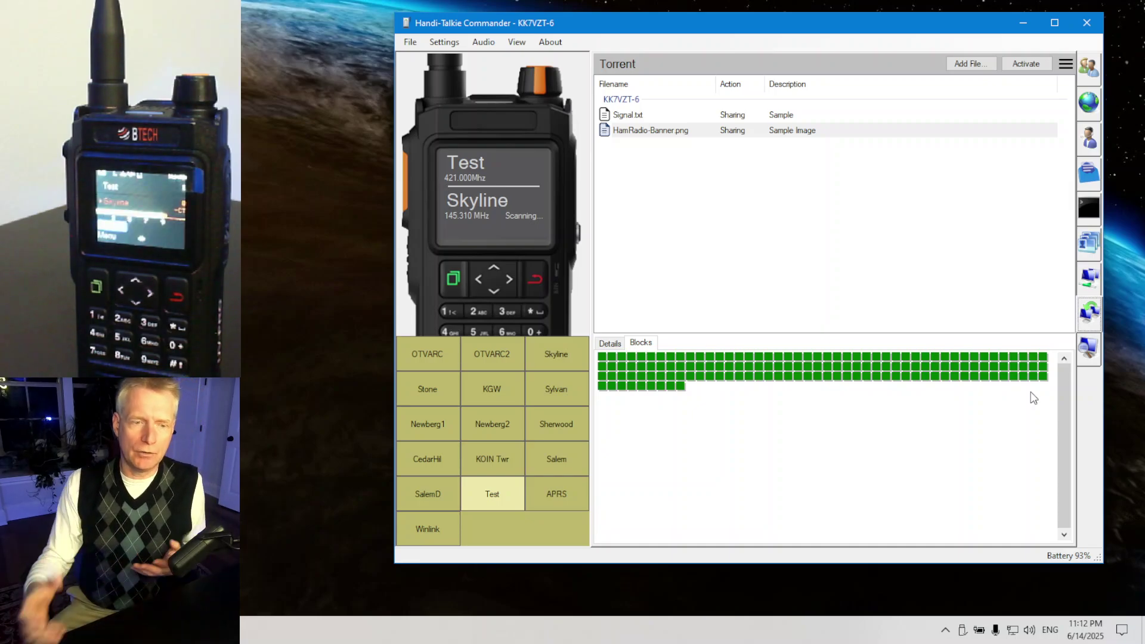
- Activate then deactivate torrent sharing, then show the Packet Capture log of U-FRAME packets
click(1031, 66)
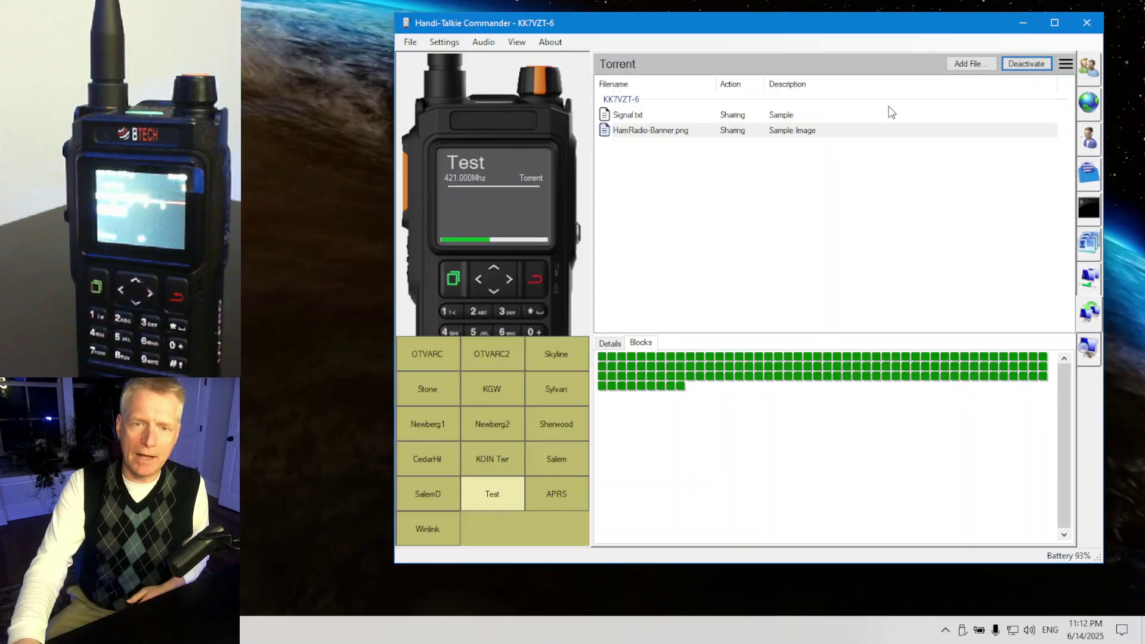
click(1023, 64)
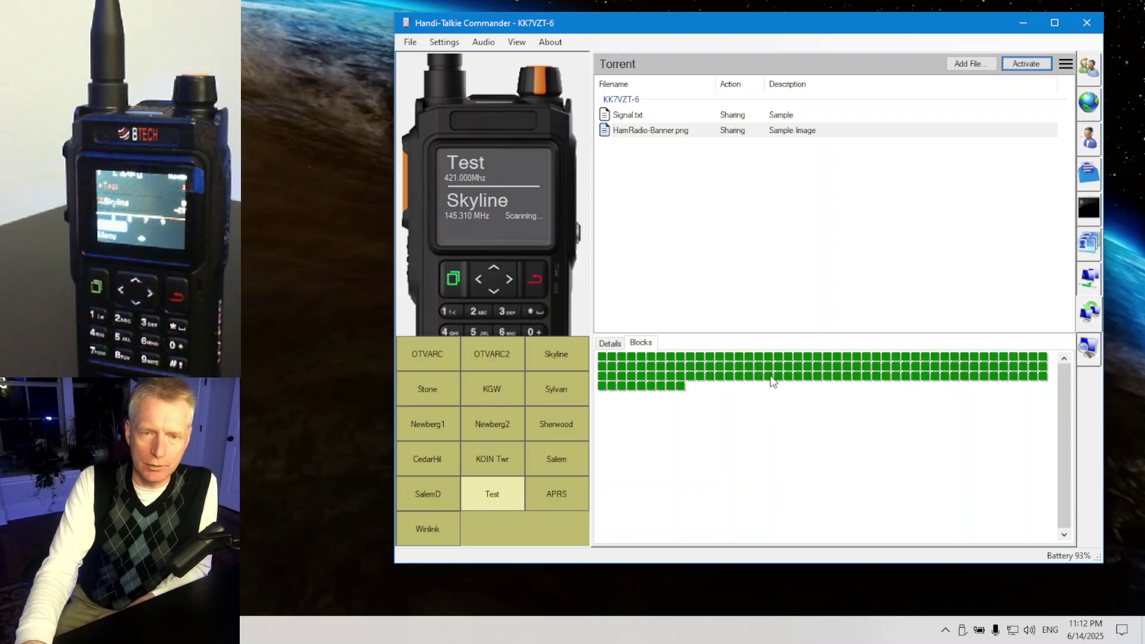
click(1095, 356)
- Open the 4:21 PM packet, then show Metadata and AX.25 details of a 4:27 PM U-FRAME packet on Test
click(860, 192)
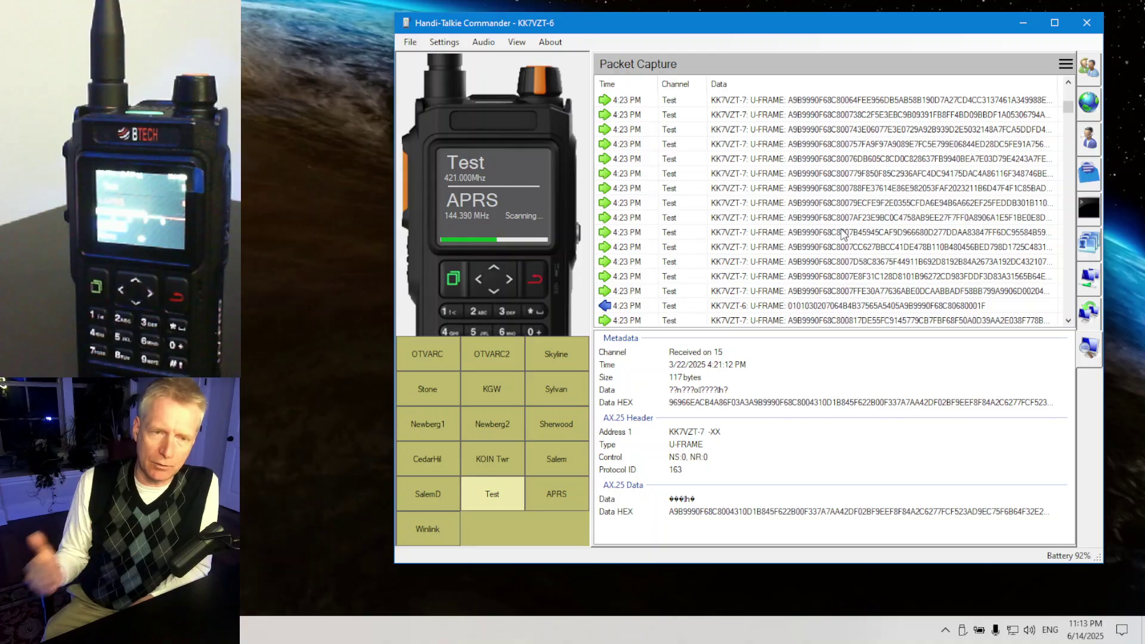
scroll(776, 247, down, 10)
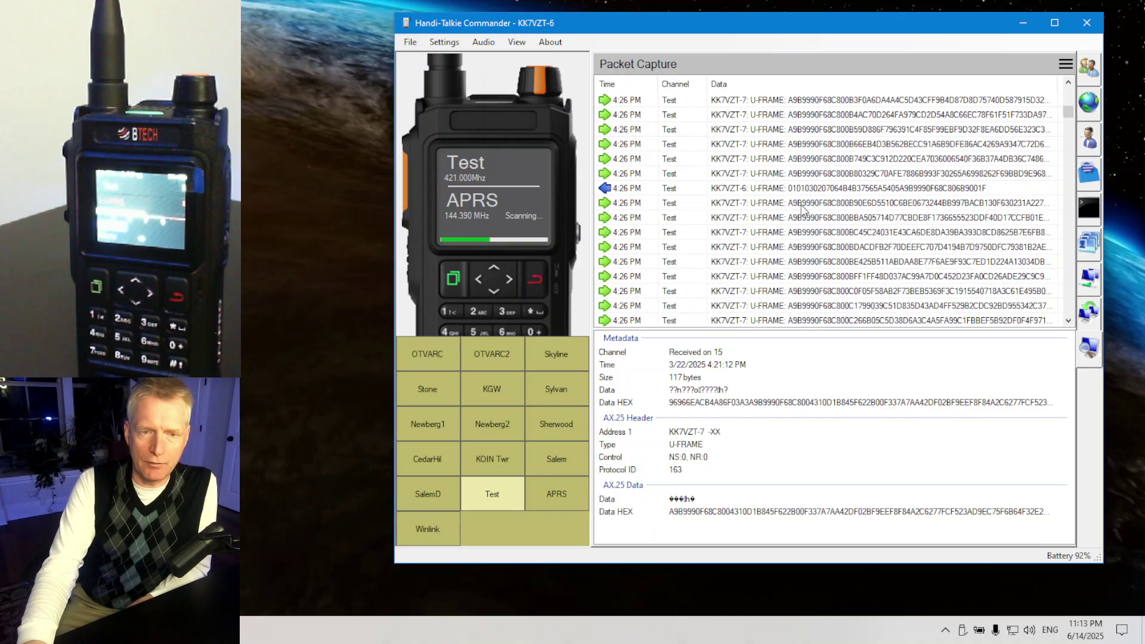
click(673, 249)
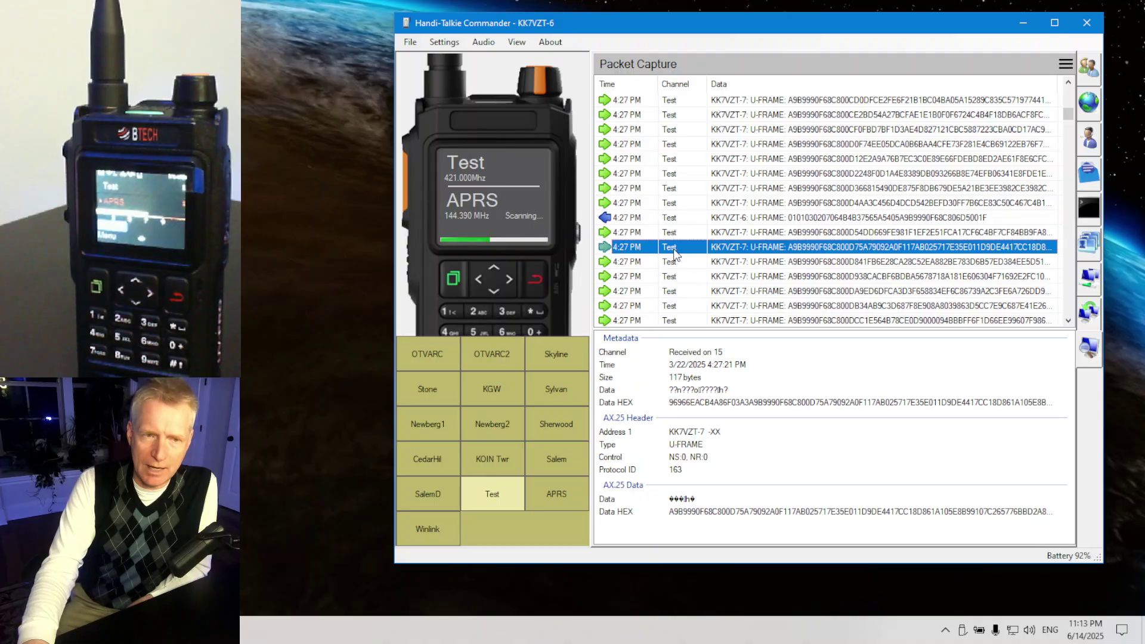